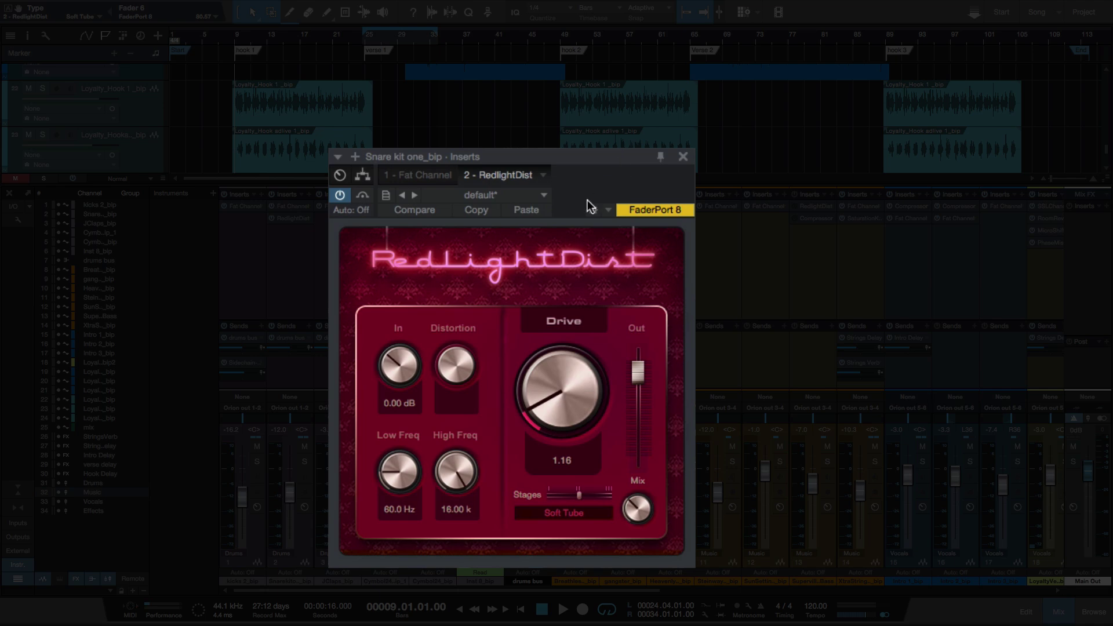
Step: Deactivate the inserts on the Snare kit one_bip channel and open its Fat Channel plug-in
{"action": "left_click_drag", "start_coordinate": [518, 155], "coordinate": [530, 152]}
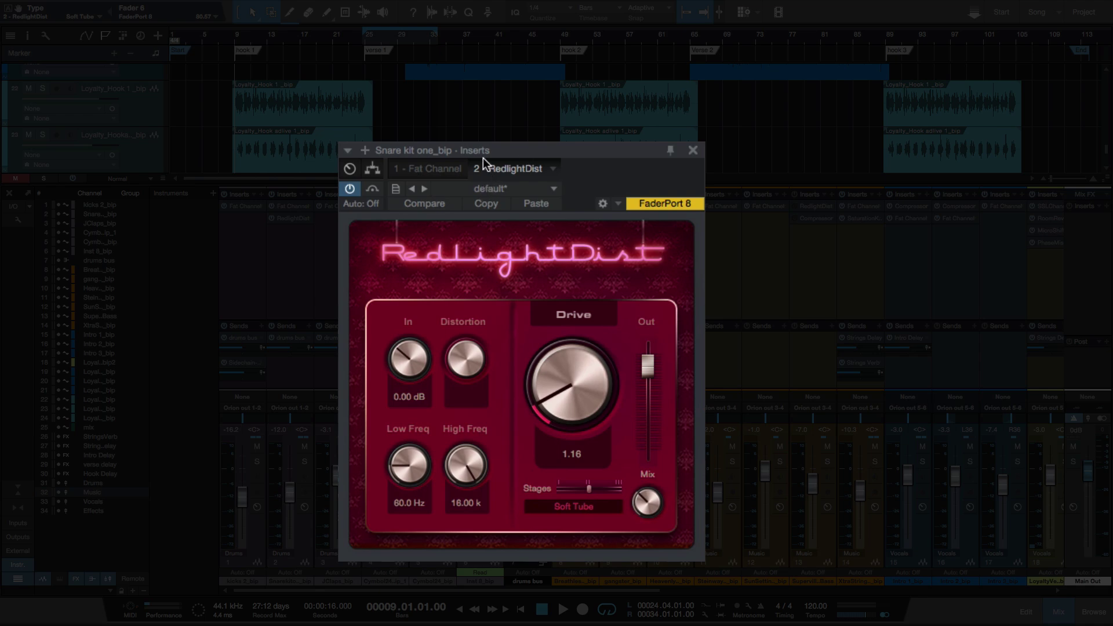
{"action": "left_click", "coordinate": [272, 194]}
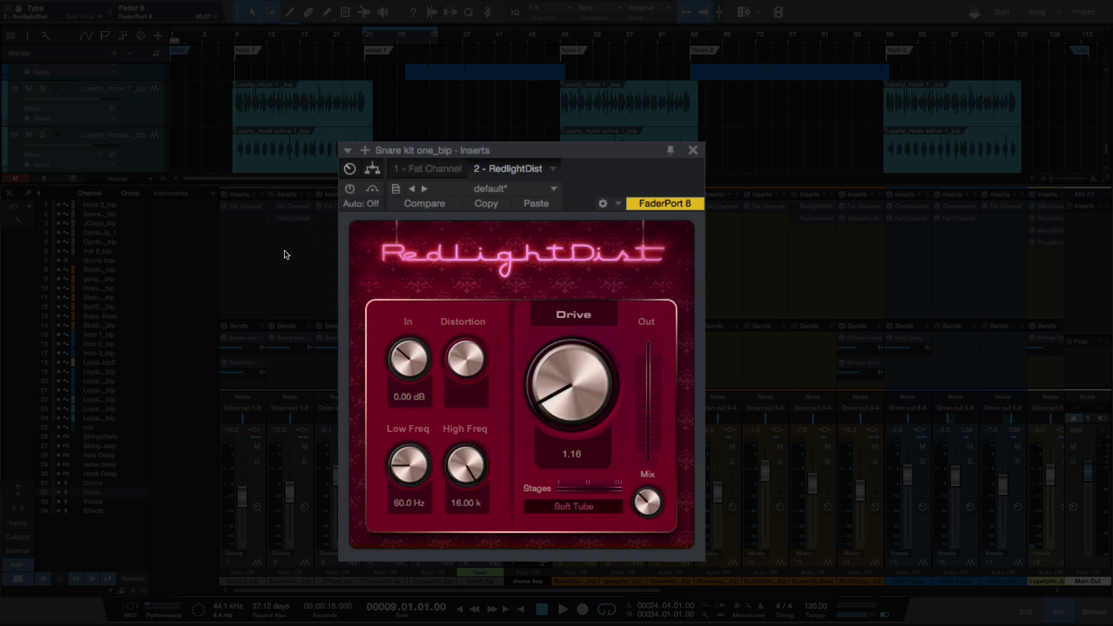
{"action": "left_click", "coordinate": [291, 207]}
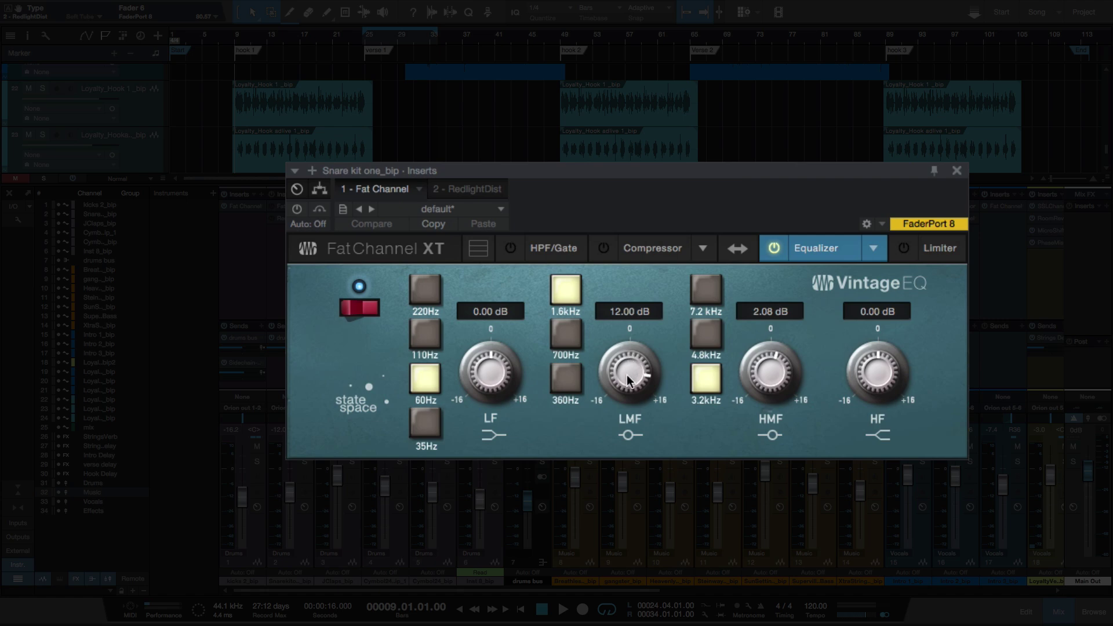
{"action": "left_click_drag", "start_coordinate": [562, 172], "coordinate": [568, 184]}
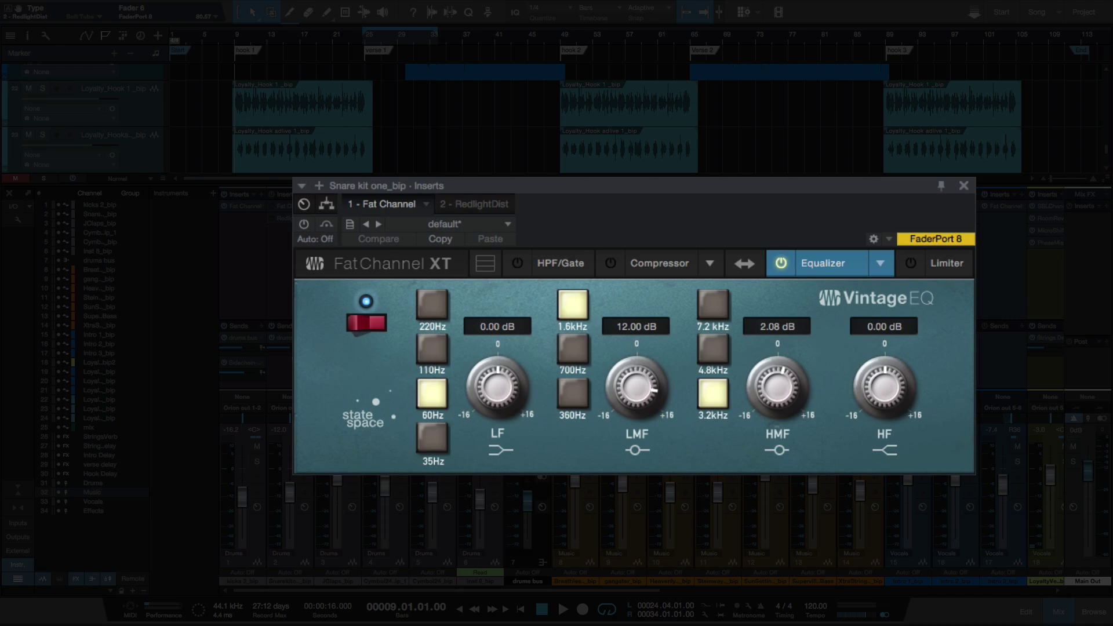
Step: Solo the snare track and compare its playback with Fat Channel off and on, leaving it active
{"action": "key", "text": "m"}
{"action": "key", "text": "space"}
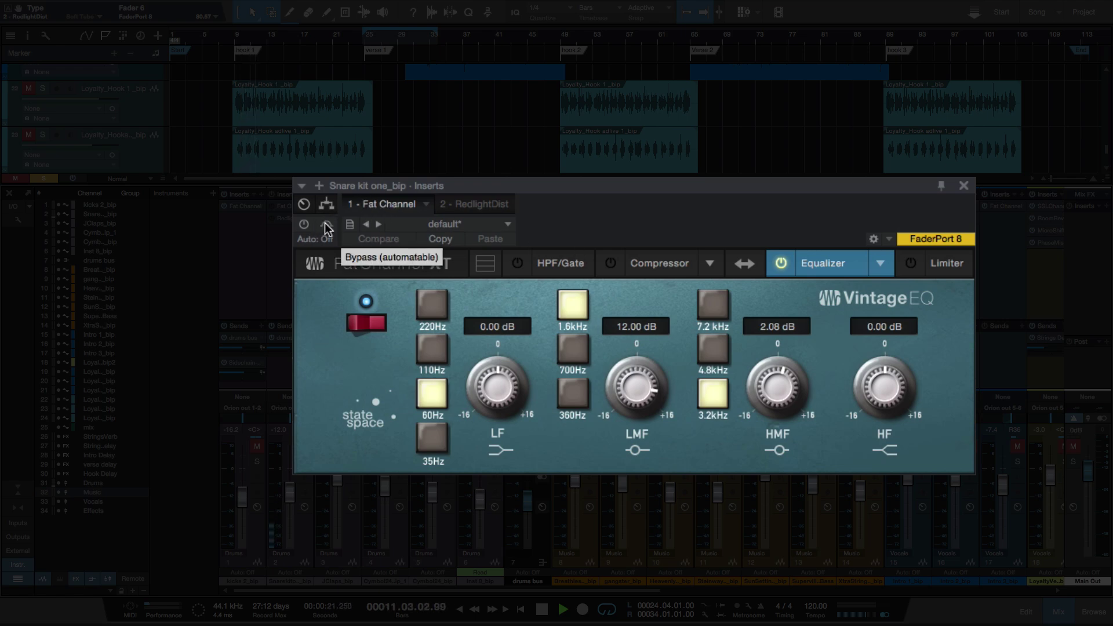
{"action": "left_click", "coordinate": [274, 209]}
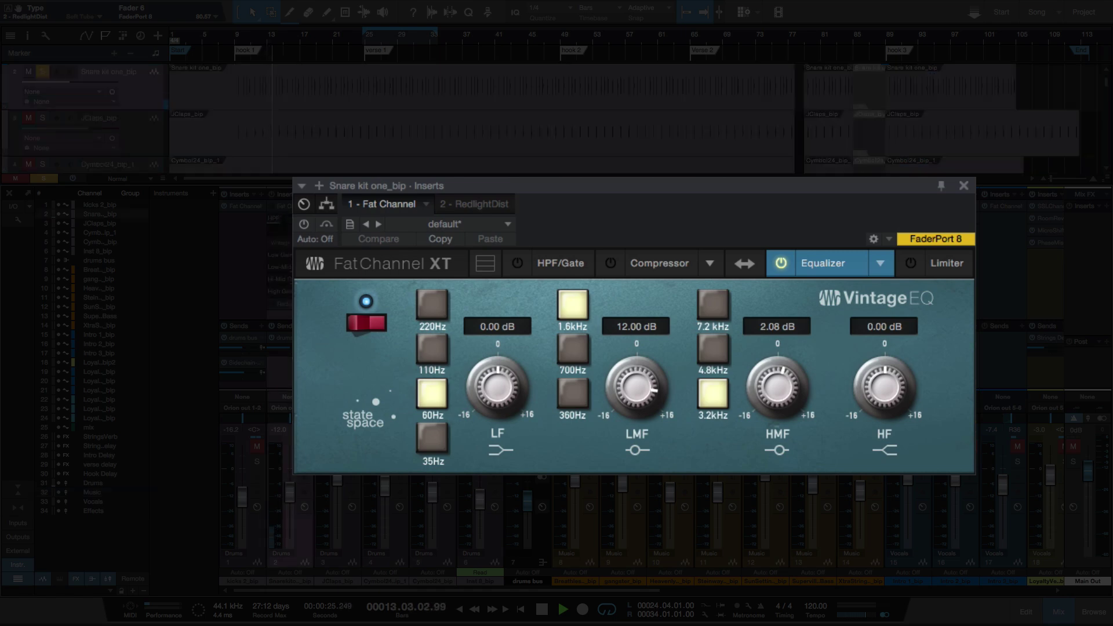
{"action": "left_click", "coordinate": [304, 224]}
{"action": "left_click", "coordinate": [273, 208]}
{"action": "key", "text": "space"}
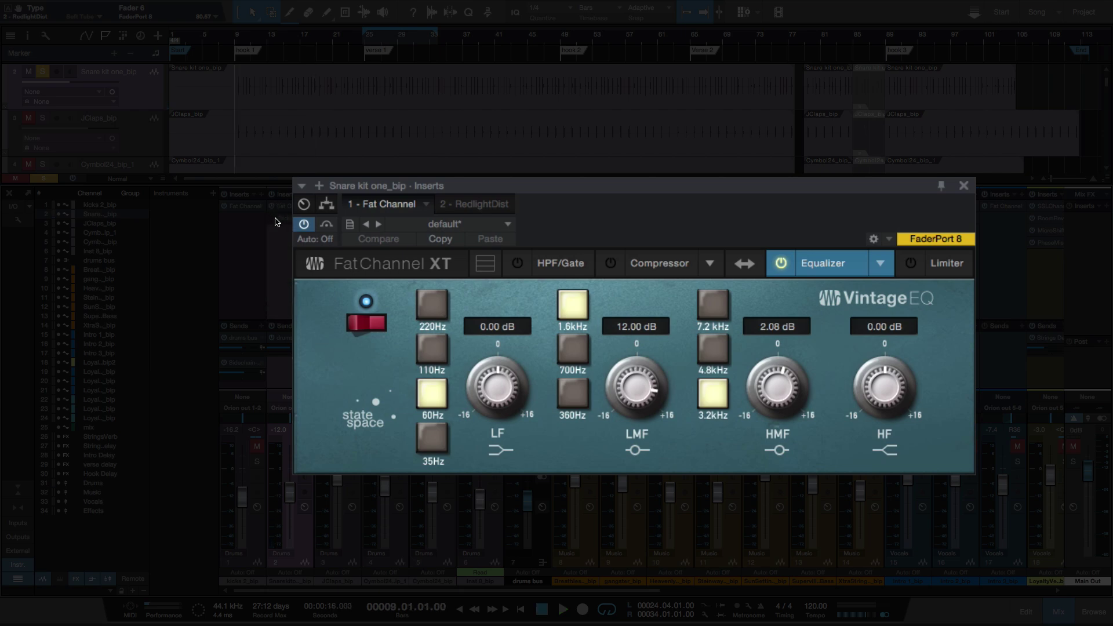
Step: Open RedlightDist on the snare and compare playback with it off and on, leaving it active
{"action": "left_click", "coordinate": [289, 222]}
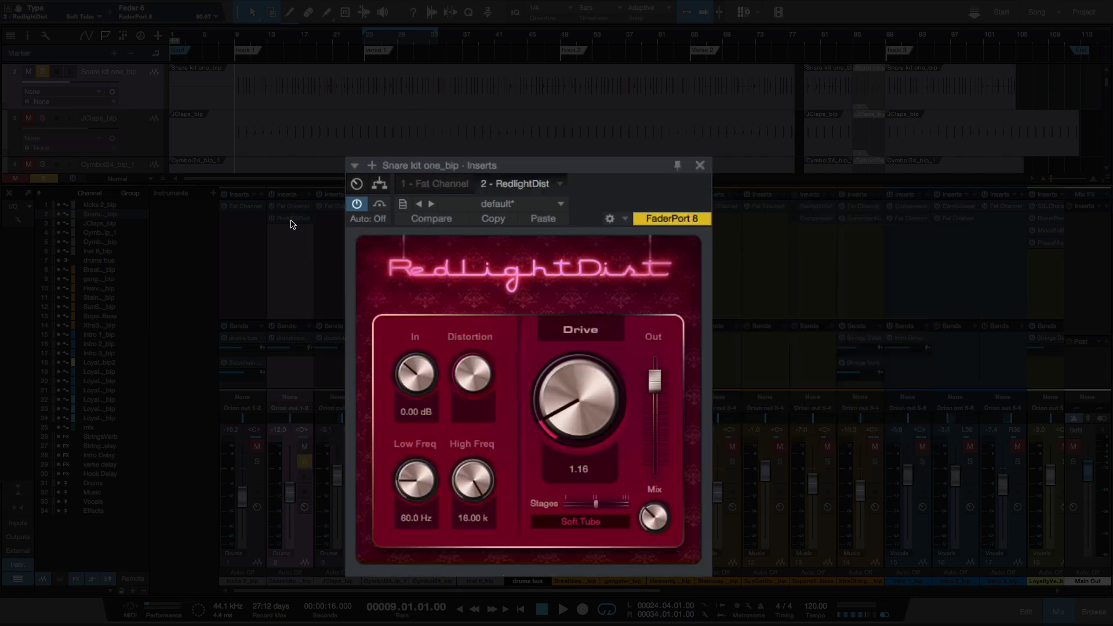
{"action": "key", "text": "space"}
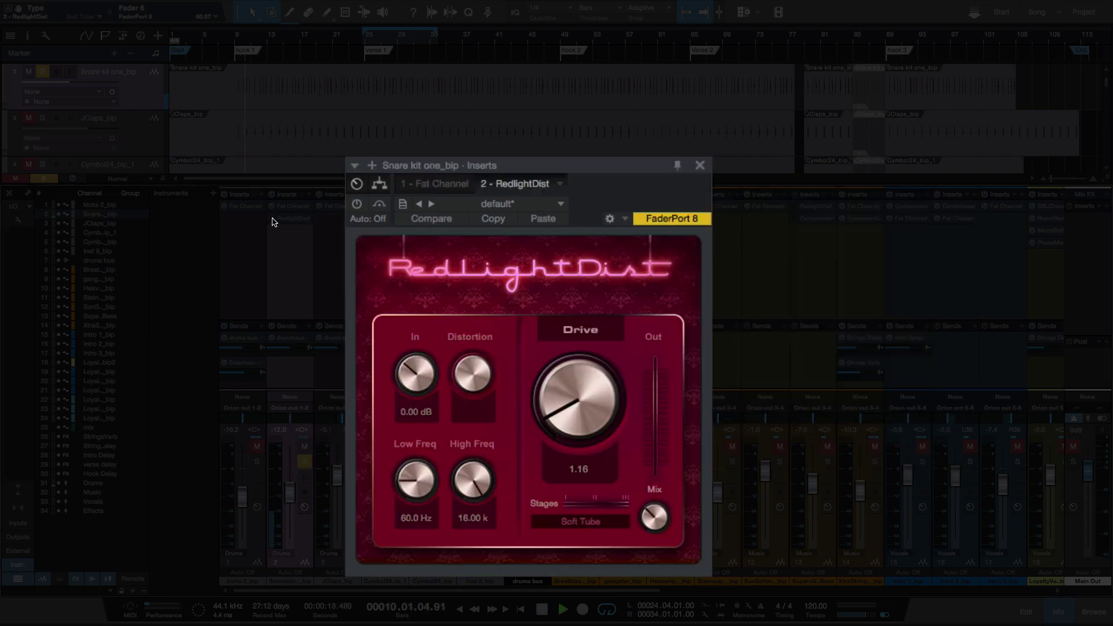
{"action": "left_click", "coordinate": [272, 219]}
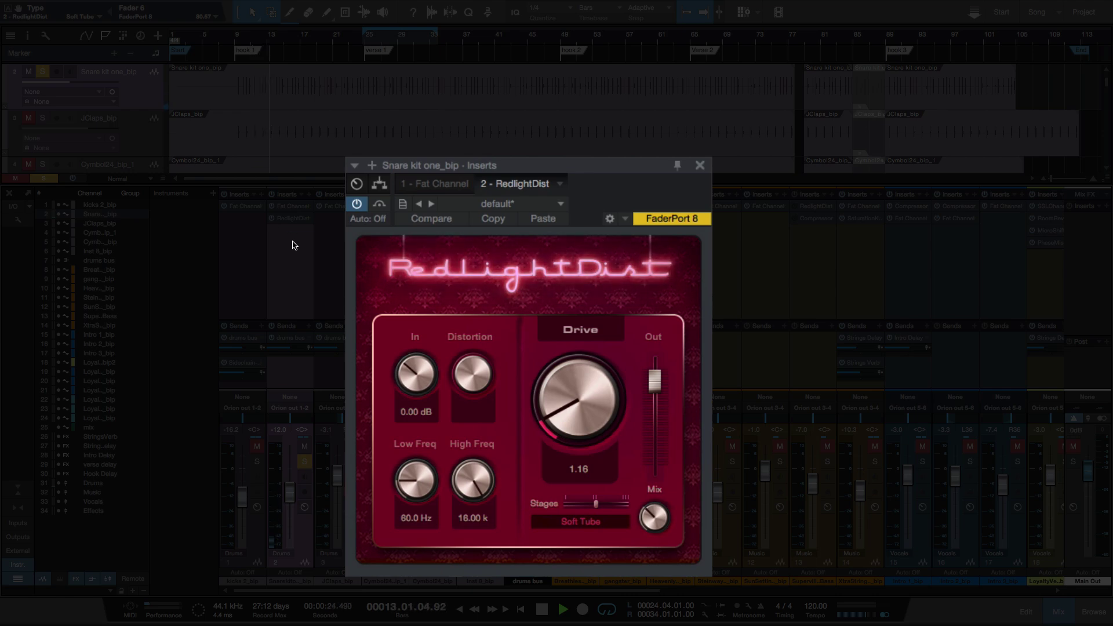
{"action": "key", "text": "space"}
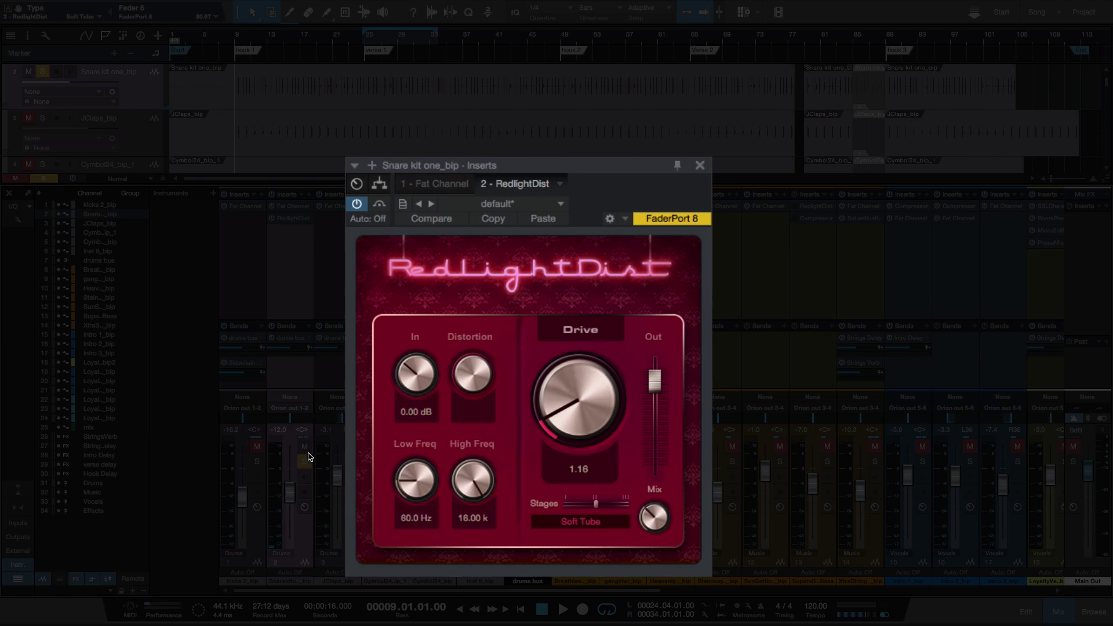
Step: Mute the Vocals channel in the mixer and play the unsoloed mix with the processed snare
{"action": "left_click_drag", "start_coordinate": [566, 596], "coordinate": [1005, 575]}
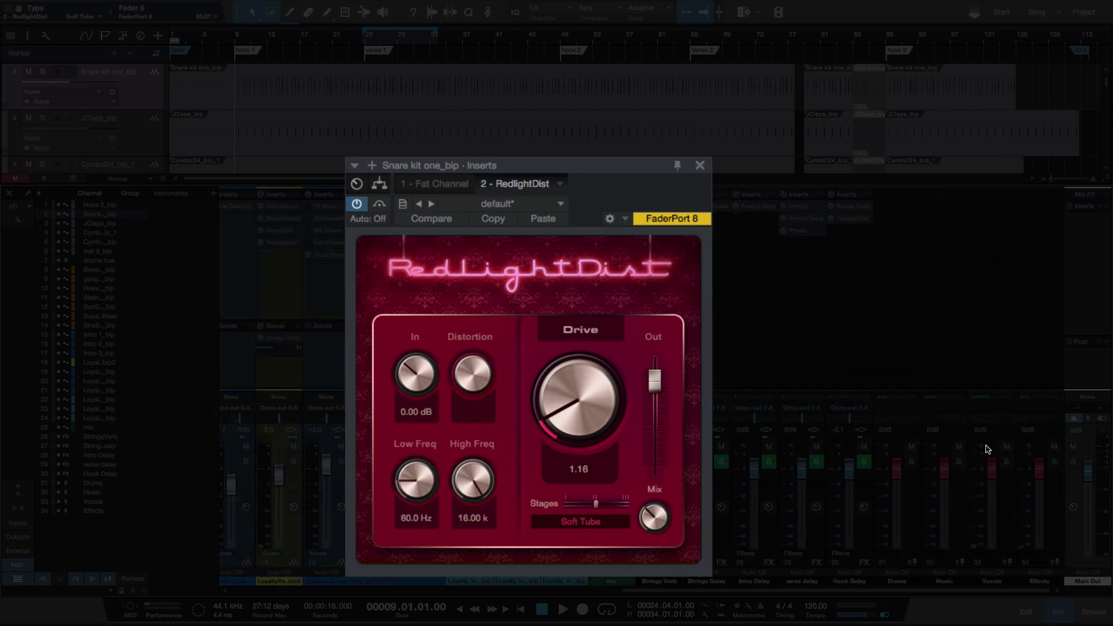
{"action": "left_click", "coordinate": [1006, 446]}
{"action": "left_click_drag", "start_coordinate": [873, 595], "coordinate": [460, 586]}
{"action": "key", "text": "space"}
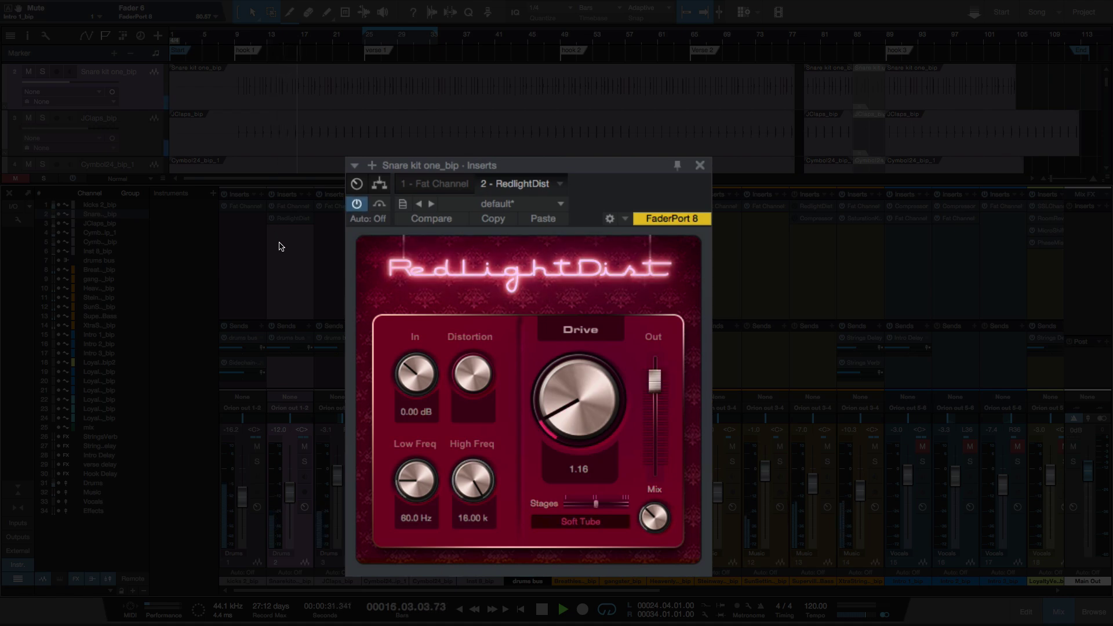
{"action": "key", "text": "space"}
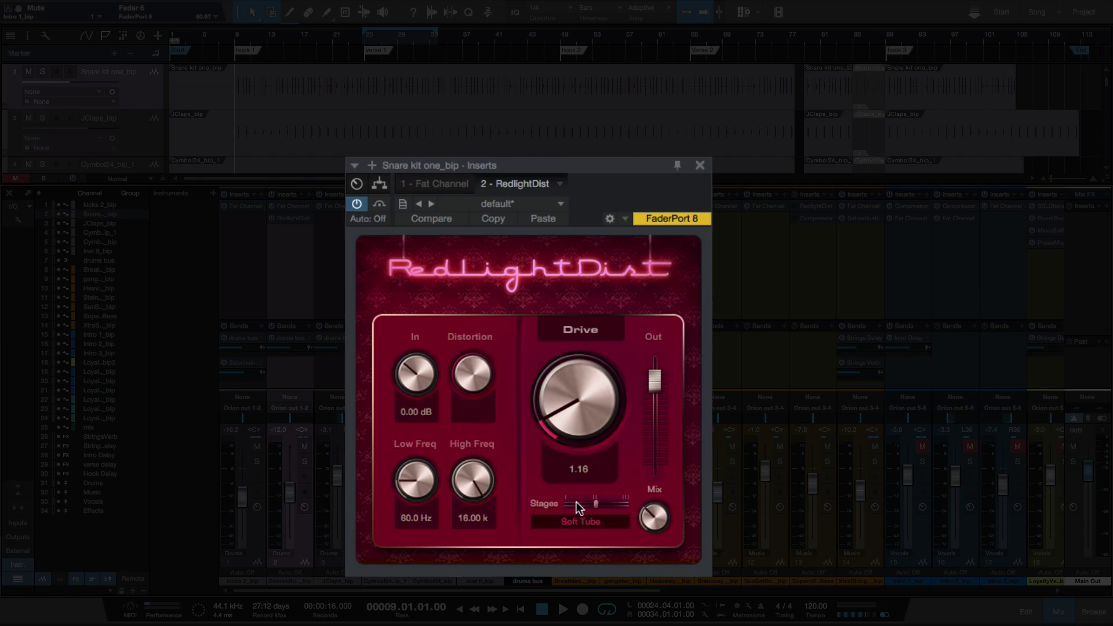
Step: Set RedlightDist's input gain to 6.48 dB, its type to Hard Tube and its drive to 2.86
{"action": "left_click", "coordinate": [613, 521]}
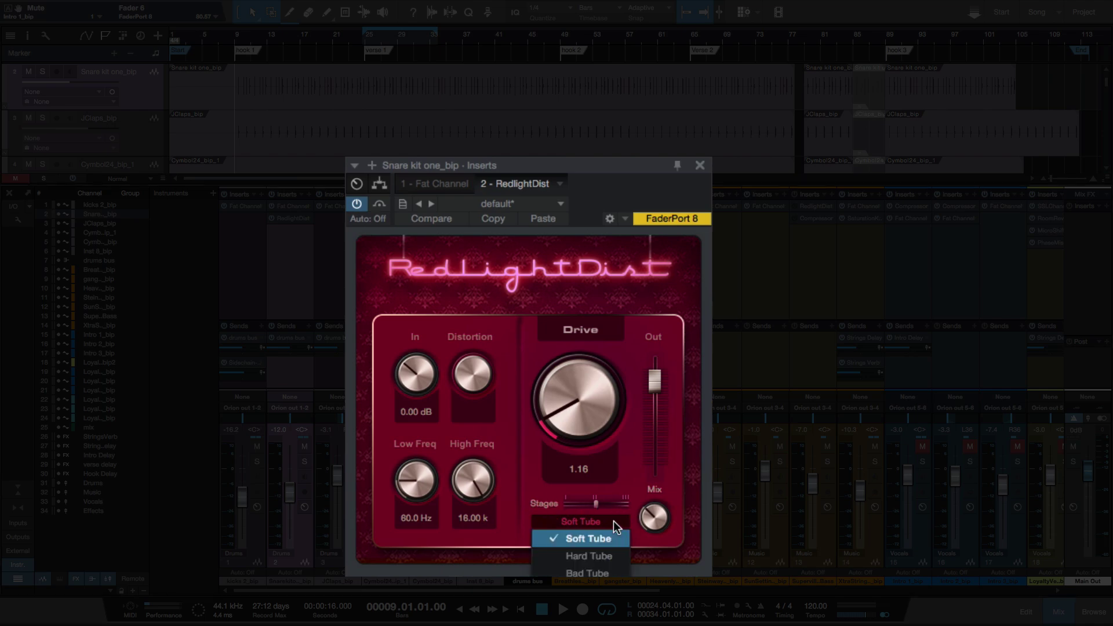
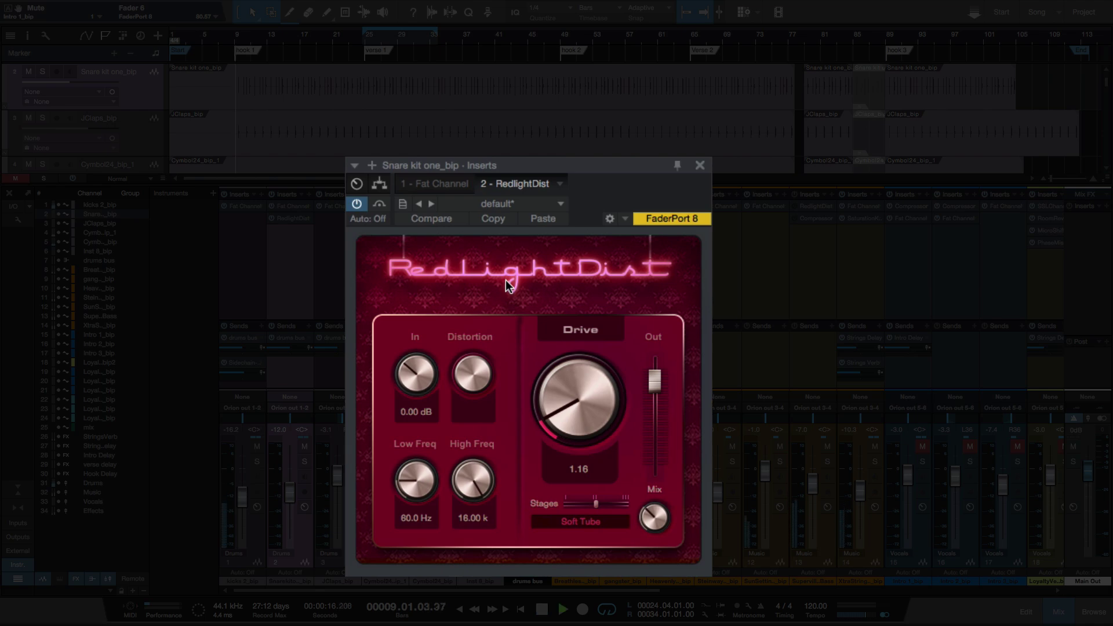
{"action": "left_click_drag", "start_coordinate": [420, 376], "coordinate": [418, 335]}
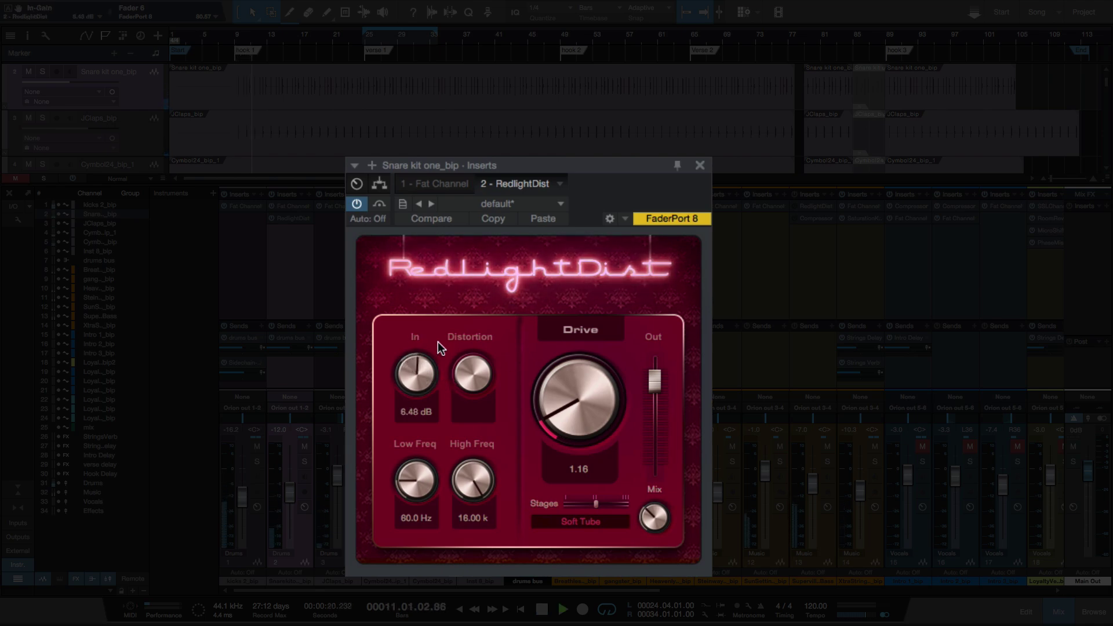
{"action": "left_click", "coordinate": [588, 523]}
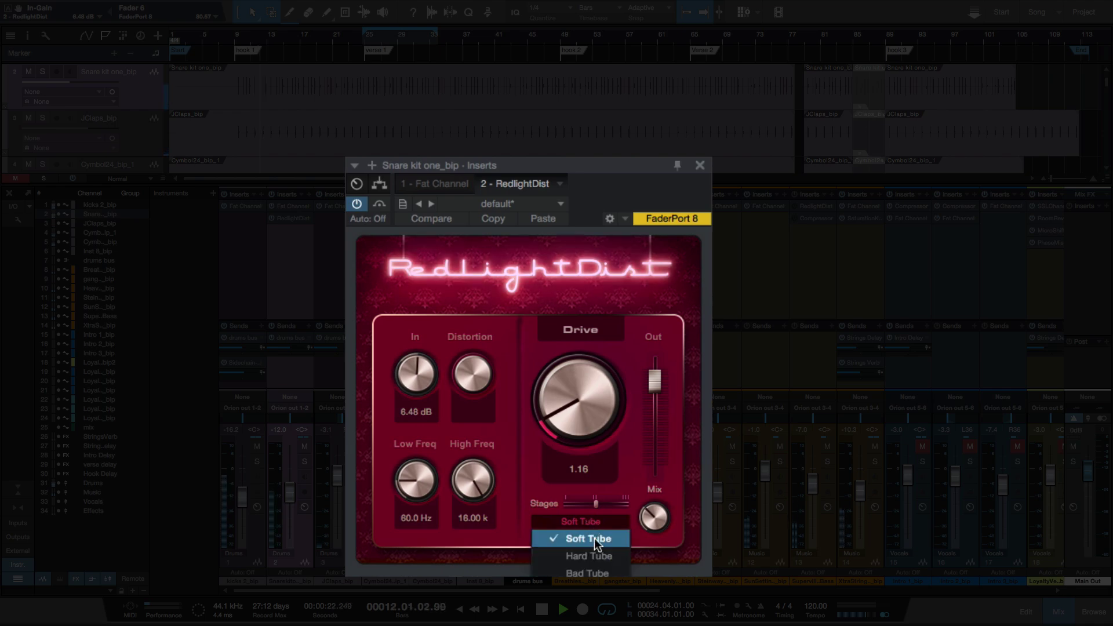
{"action": "left_click", "coordinate": [599, 558]}
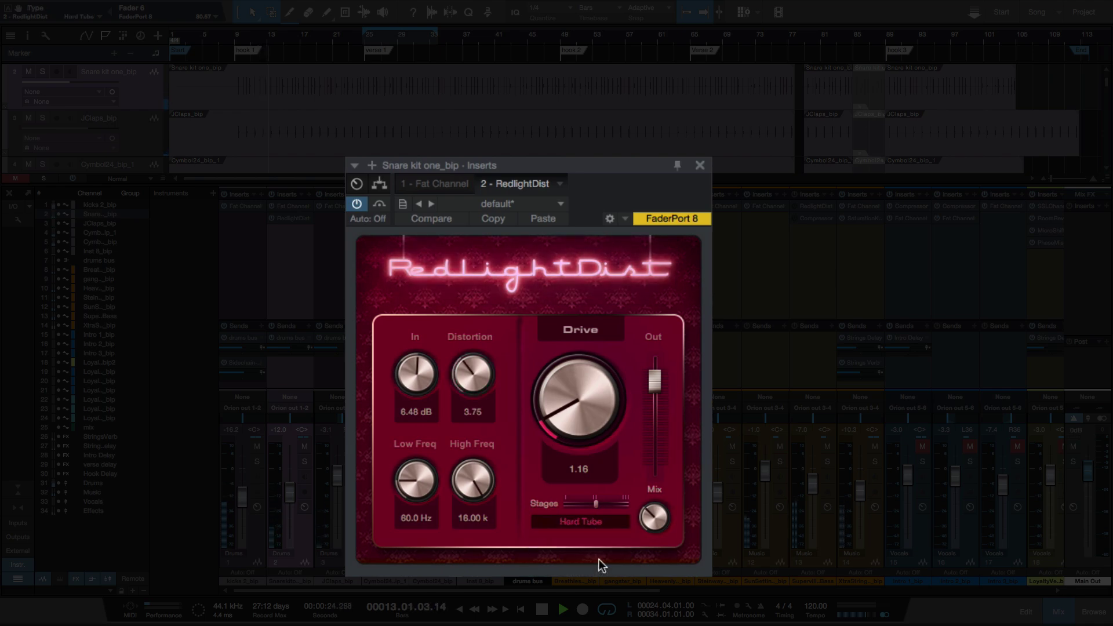
{"action": "left_click_drag", "start_coordinate": [562, 430], "coordinate": [560, 400]}
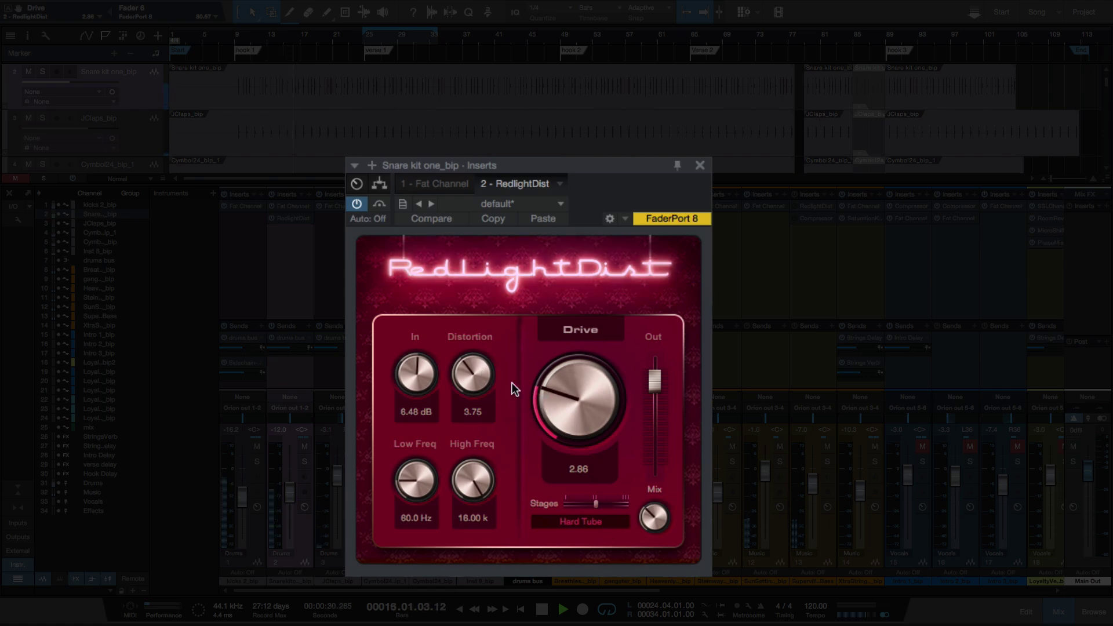
Step: Compare the snare in the mix with RedlightDist bypassed and active, and stop playback
{"action": "left_click", "coordinate": [380, 204]}
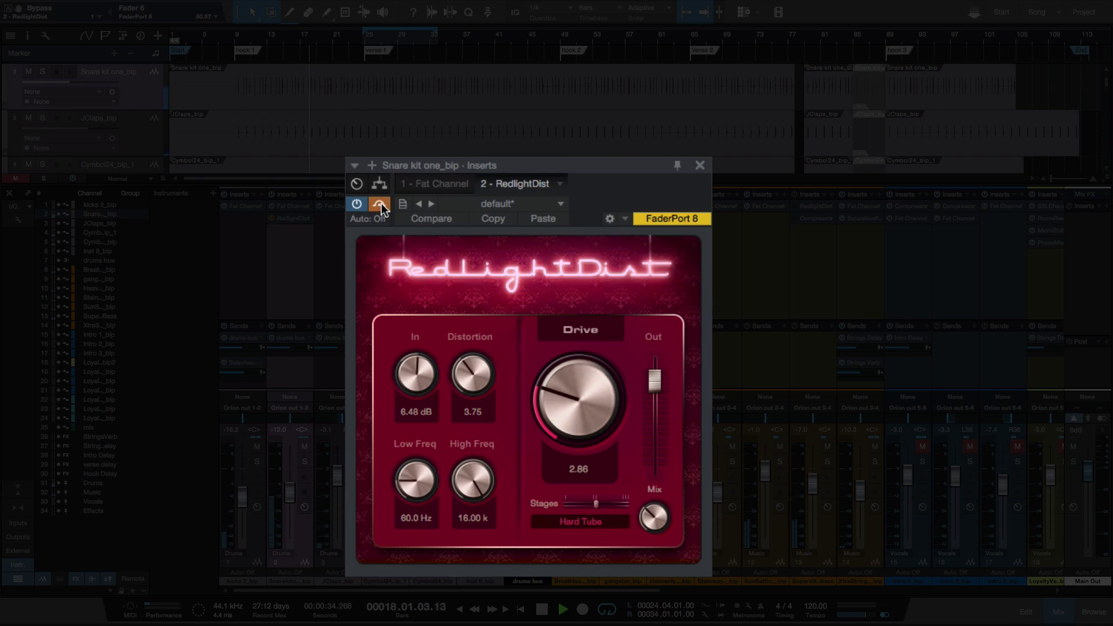
{"action": "left_click", "coordinate": [381, 203]}
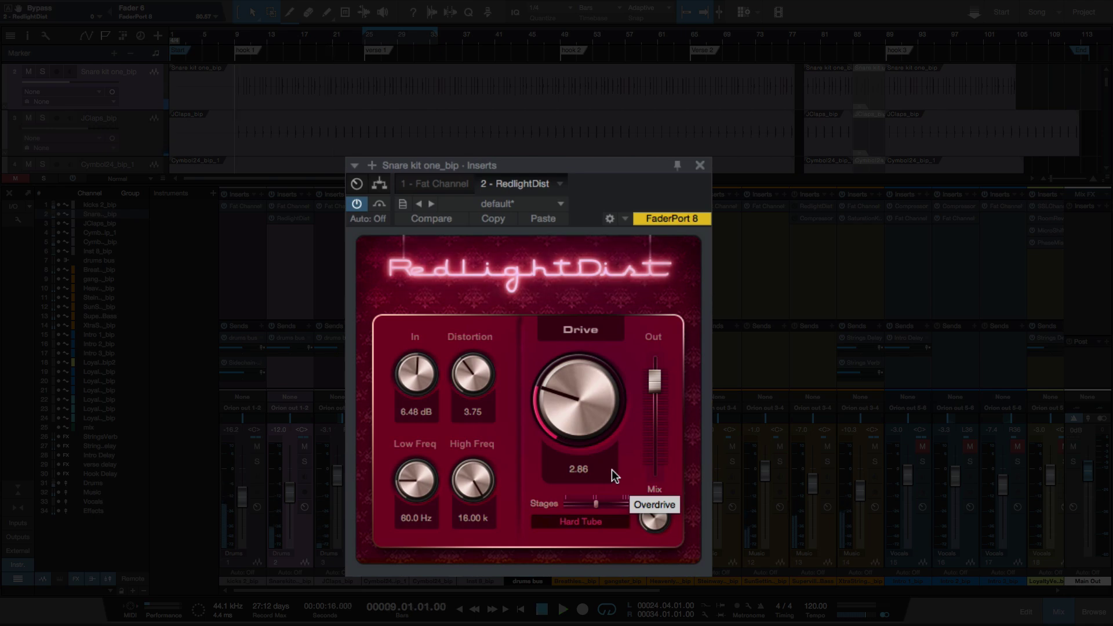
{"action": "key", "text": "space"}
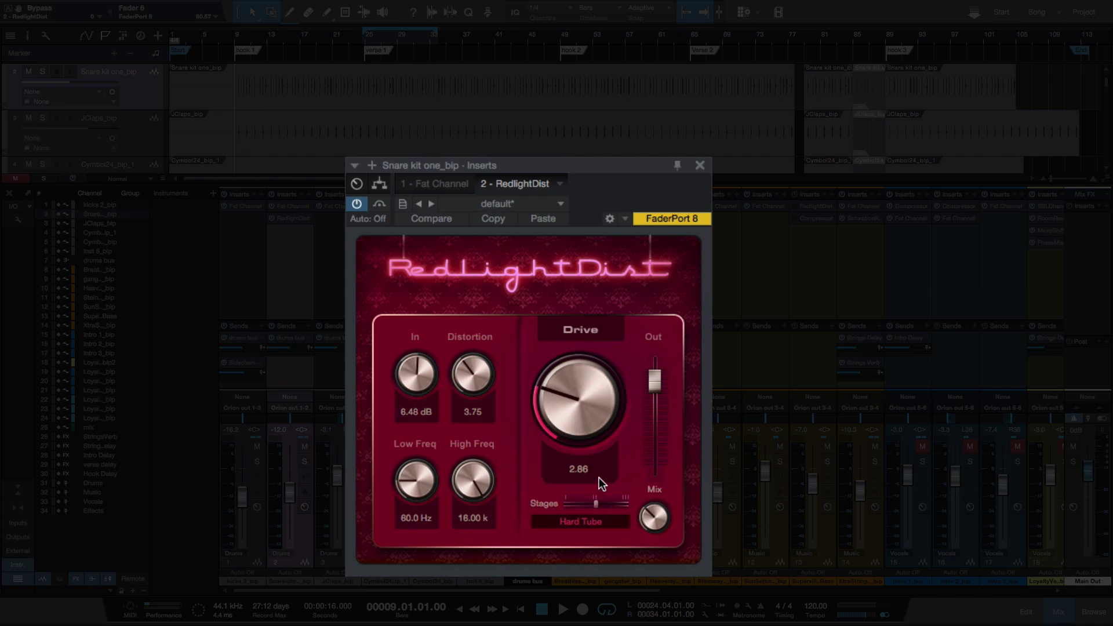
Step: Audition the Bad Tube, Transistor and Fuzz distortion types in RedlightDist while the mix plays
{"action": "key", "text": "space"}
{"action": "left_click", "coordinate": [593, 518]}
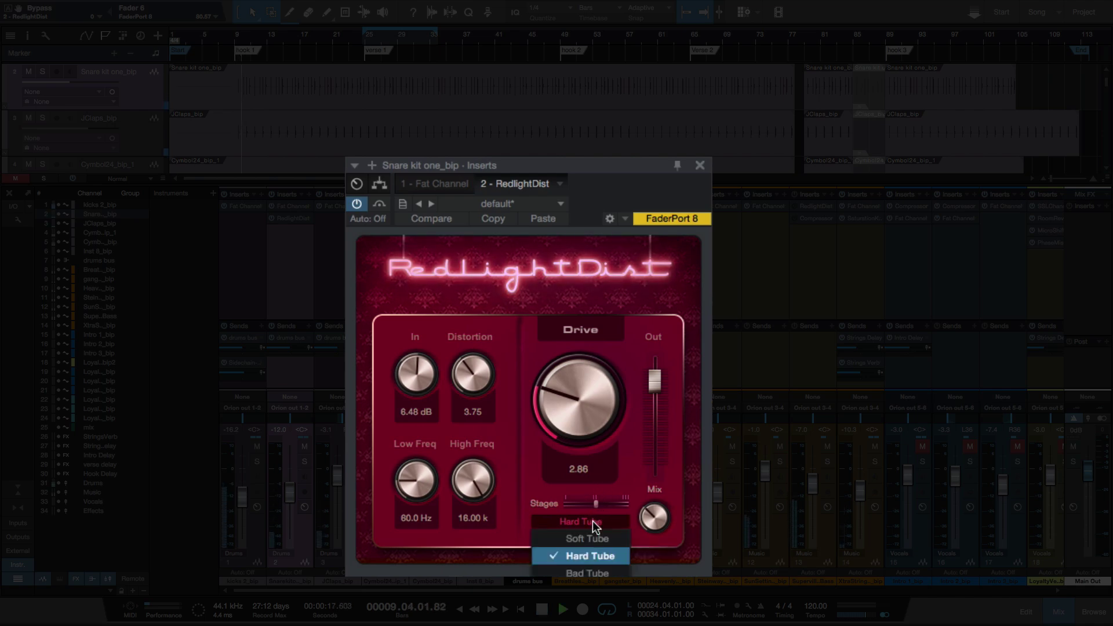
{"action": "left_click", "coordinate": [587, 573]}
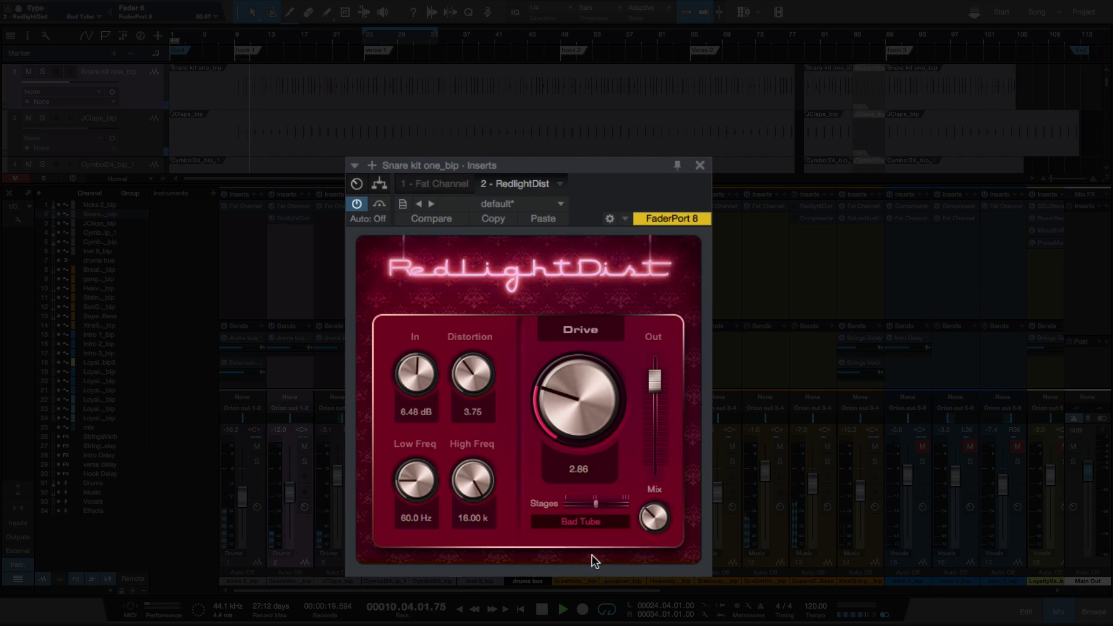
{"action": "left_click", "coordinate": [604, 523]}
{"action": "left_click", "coordinate": [579, 514]}
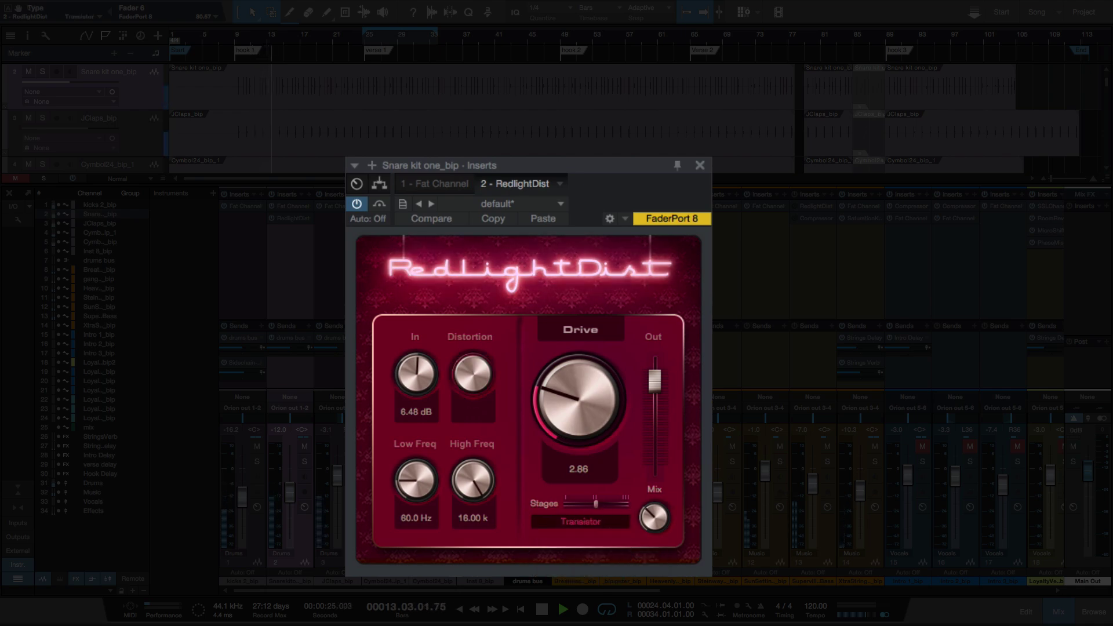
{"action": "left_click", "coordinate": [600, 516]}
{"action": "left_click", "coordinate": [579, 525]}
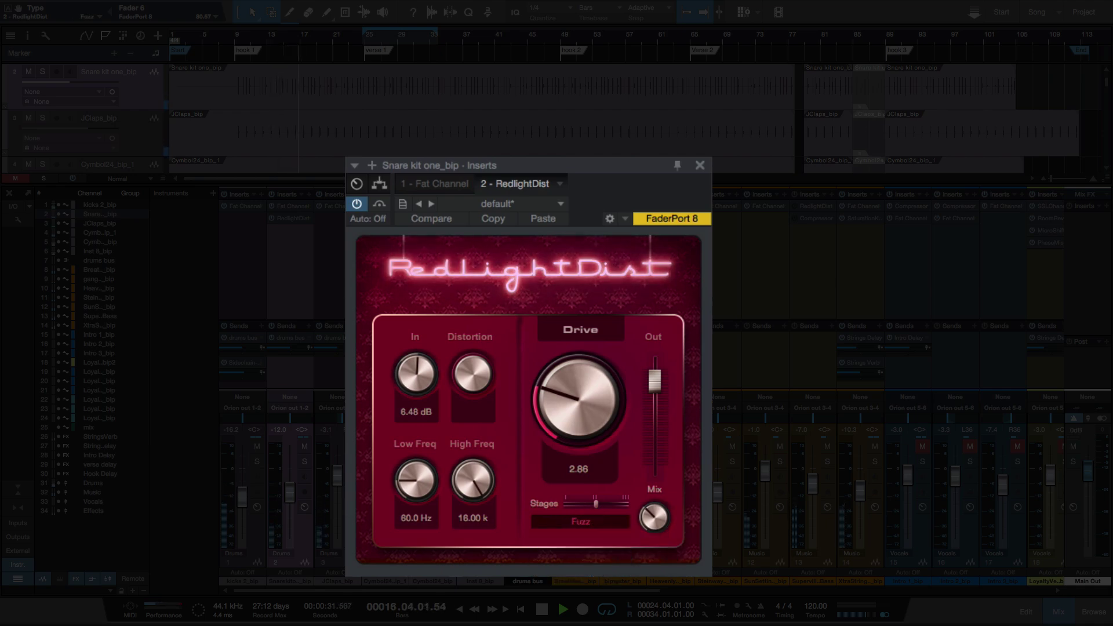
Step: Raise RedlightDist's Stages to III, increase the Mix amount and select the OpAmp distortion type
{"action": "left_click_drag", "start_coordinate": [594, 505], "coordinate": [616, 507]}
{"action": "left_click", "coordinate": [586, 522]}
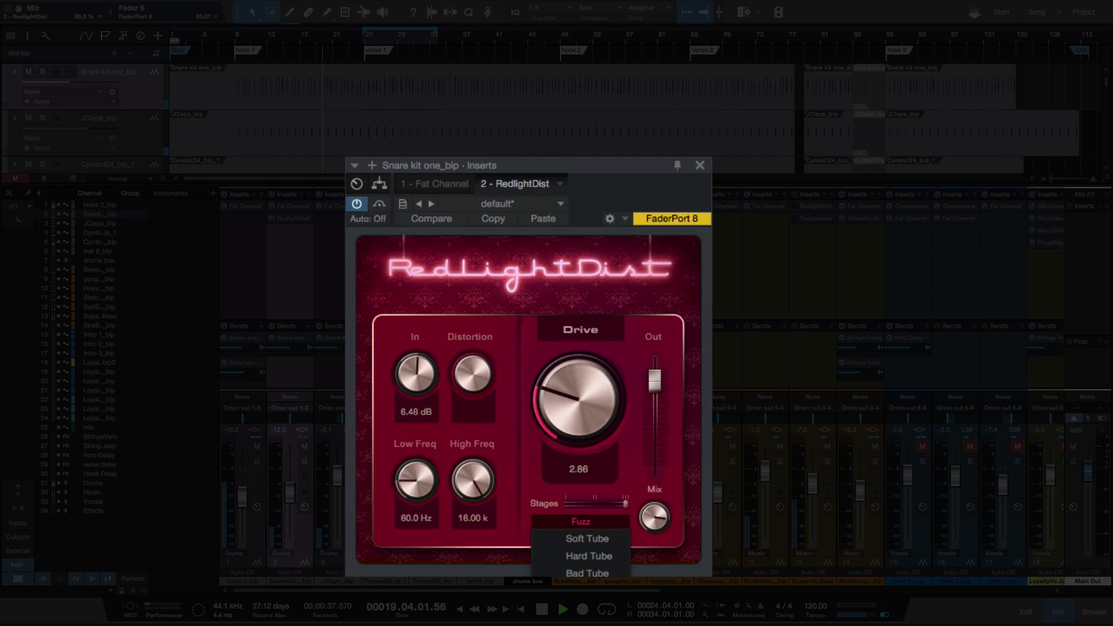
{"action": "left_click", "coordinate": [587, 590]}
Step: Set RedlightDist's drive to 6.60 and its input gain to 9.36 dB, keeping the OpAmp type
{"action": "left_click_drag", "start_coordinate": [562, 421], "coordinate": [557, 353]}
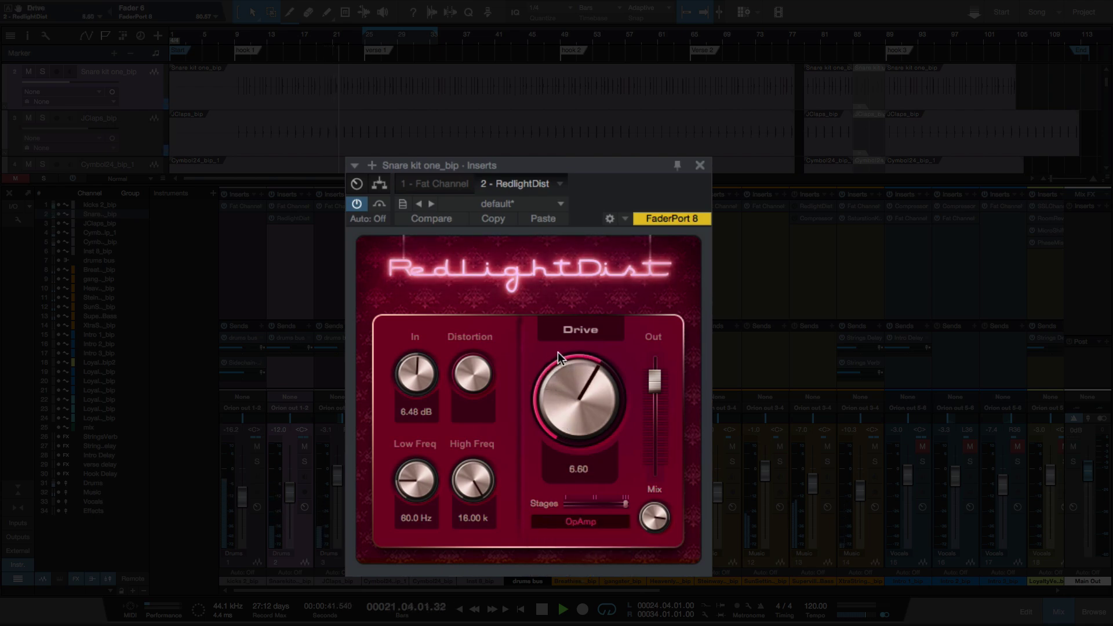
{"action": "left_click", "coordinate": [568, 523]}
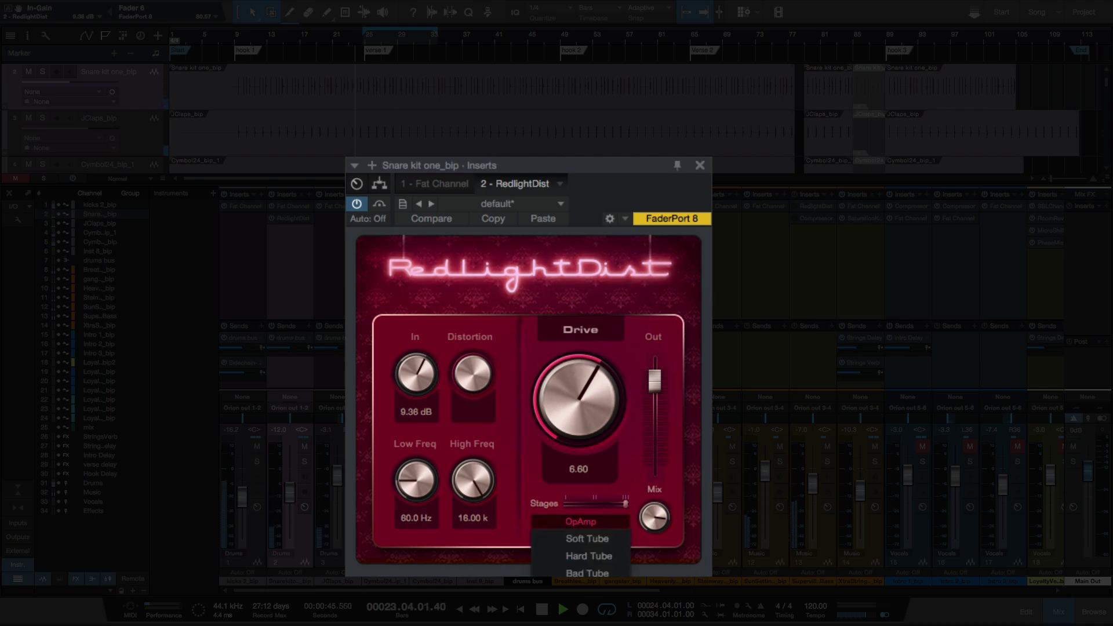
{"action": "left_click", "coordinate": [580, 522]}
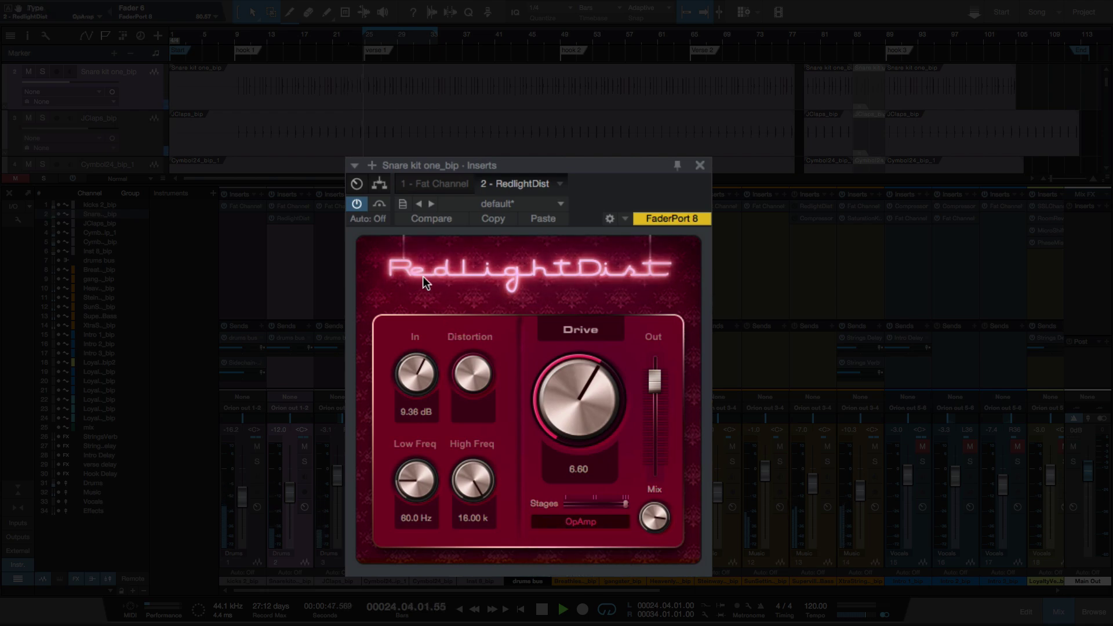
Step: Solo the snare track and compare its sound with RedlightDist bypassed and active
{"action": "left_click", "coordinate": [379, 204]}
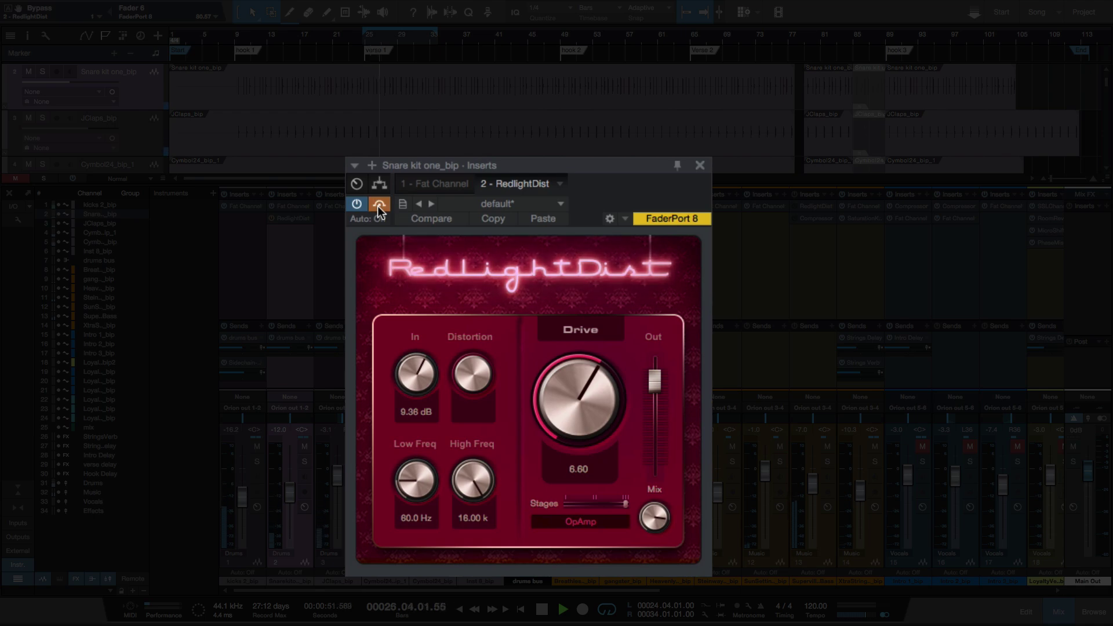
{"action": "key", "text": "s"}
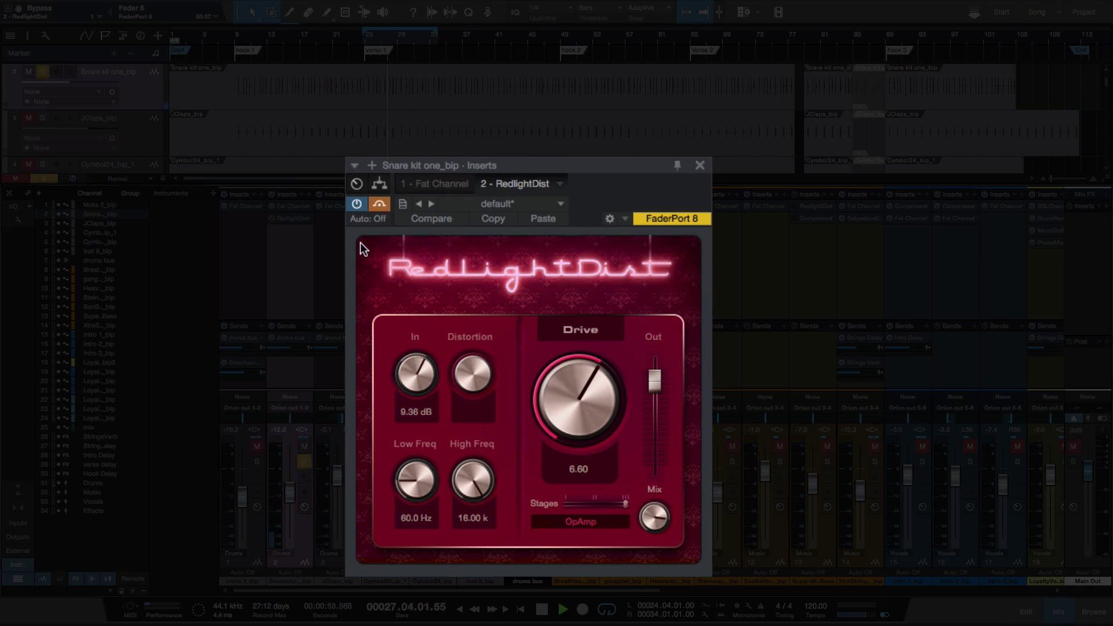
{"action": "left_click", "coordinate": [378, 203]}
Step: Audition RedlightDist's distortion types on the soloed snare and select Bad Tube
{"action": "left_click", "coordinate": [569, 520]}
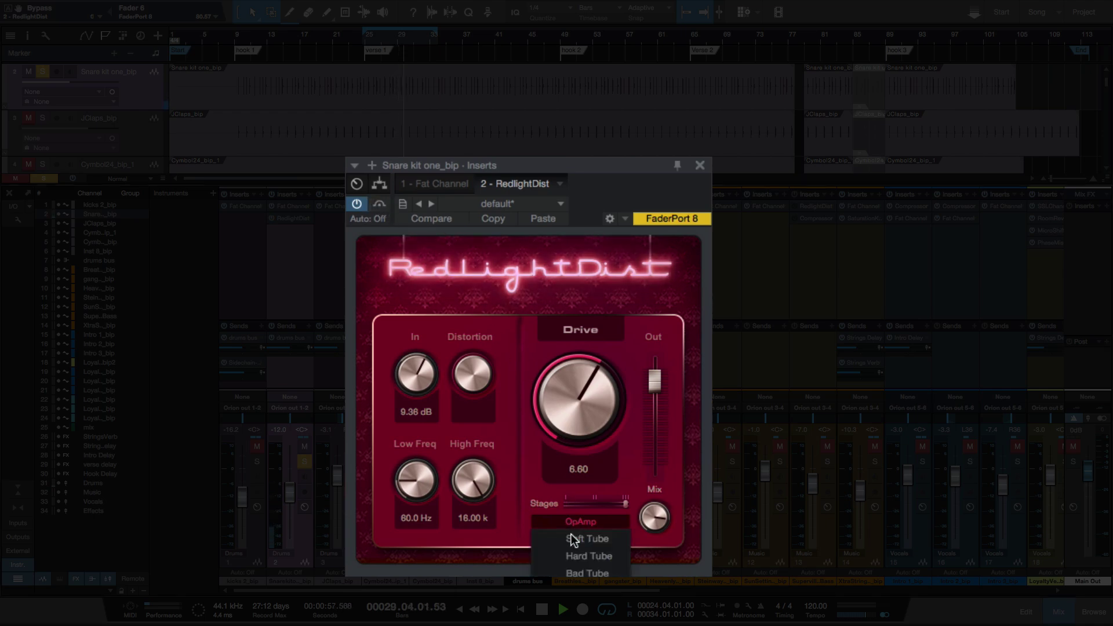
{"action": "left_click", "coordinate": [579, 522]}
{"action": "scroll", "coordinate": [579, 522], "scroll_direction": "down", "scroll_amount": 4}
{"action": "left_click", "coordinate": [582, 521]}
{"action": "left_click", "coordinate": [582, 522]}
{"action": "scroll", "coordinate": [589, 533], "scroll_direction": "down", "scroll_amount": 1}
{"action": "left_click", "coordinate": [589, 522]}
{"action": "scroll", "coordinate": [589, 522], "scroll_direction": "down", "scroll_amount": 3}
{"action": "left_click", "coordinate": [589, 527]}
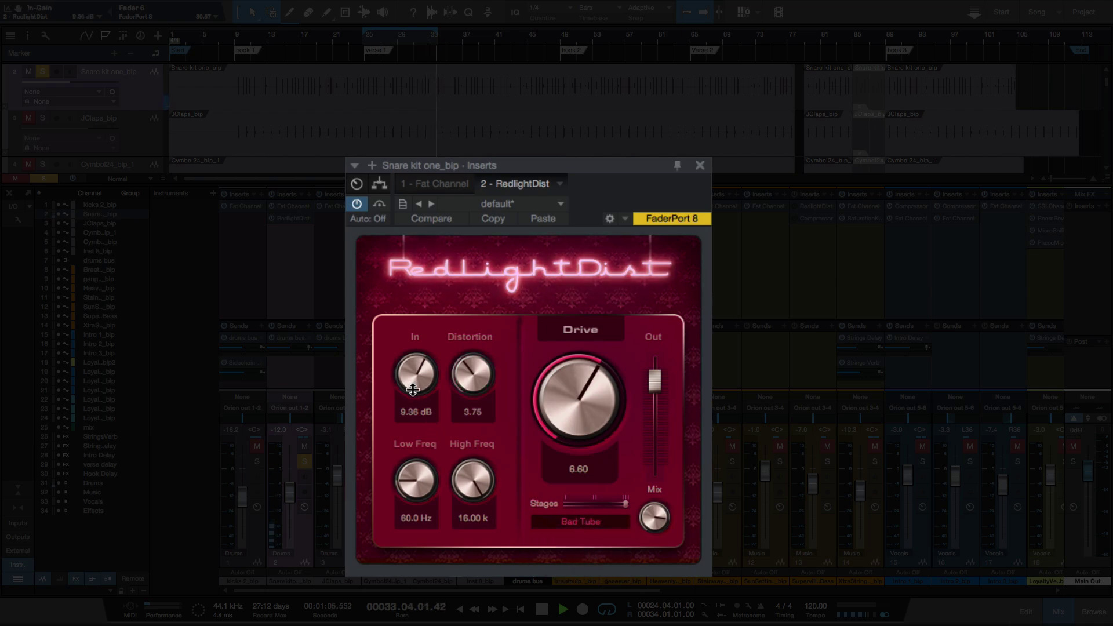
Step: Set RedlightDist's input gain to 4.32 dB and audition the Hard Tube and Soft Tube types on the soloed snare
{"action": "left_click_drag", "start_coordinate": [412, 389], "coordinate": [423, 424]}
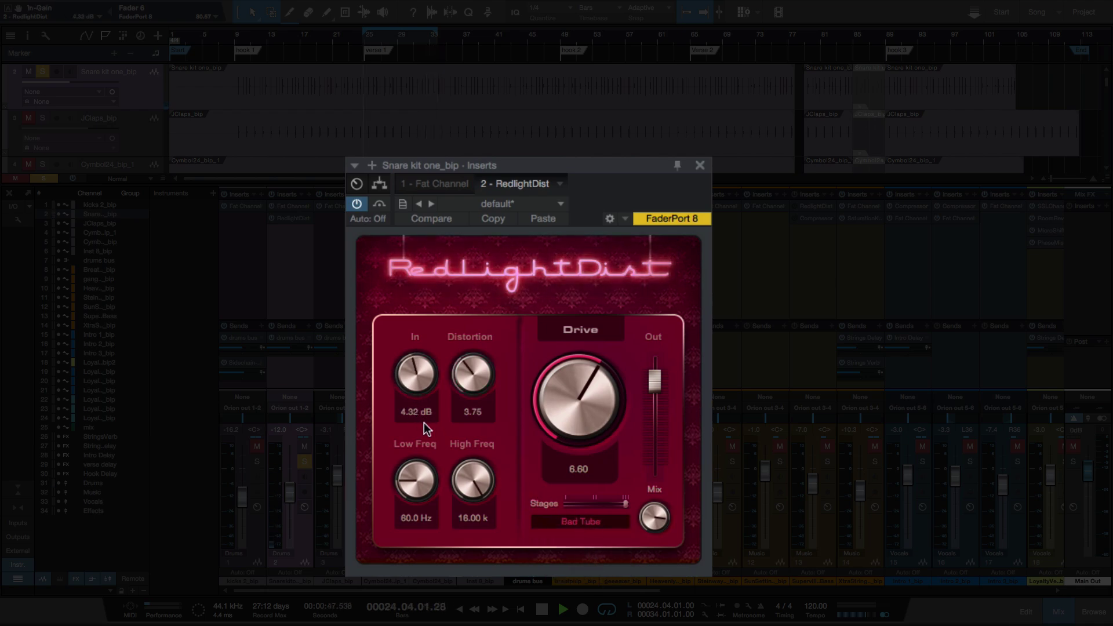
{"action": "left_click", "coordinate": [568, 524]}
{"action": "left_click", "coordinate": [579, 555]}
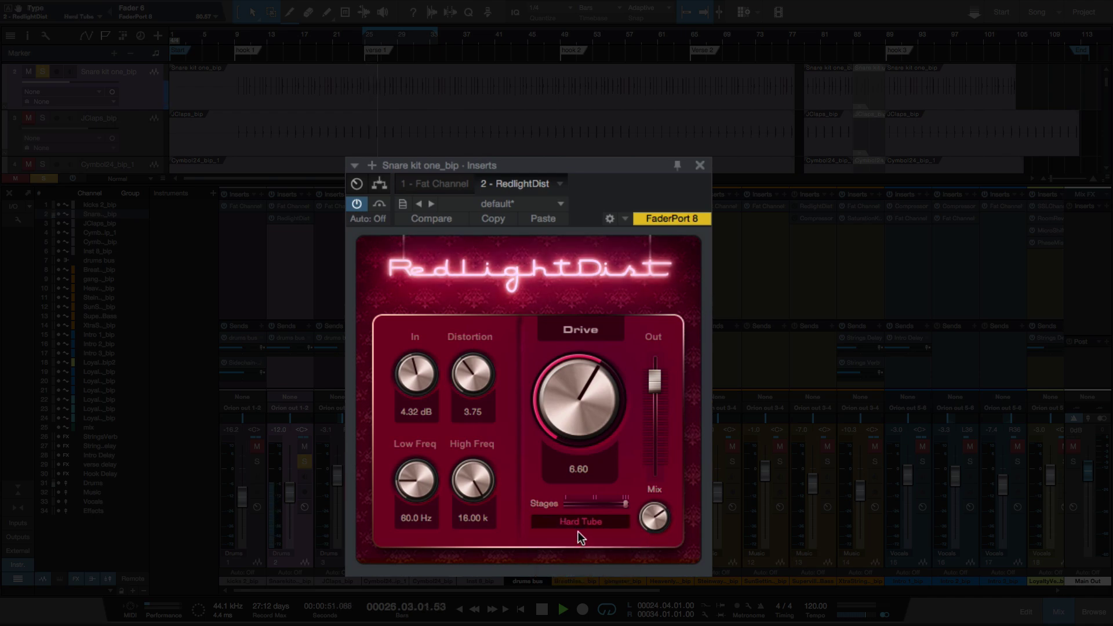
{"action": "left_click", "coordinate": [579, 522]}
{"action": "left_click", "coordinate": [585, 537]}
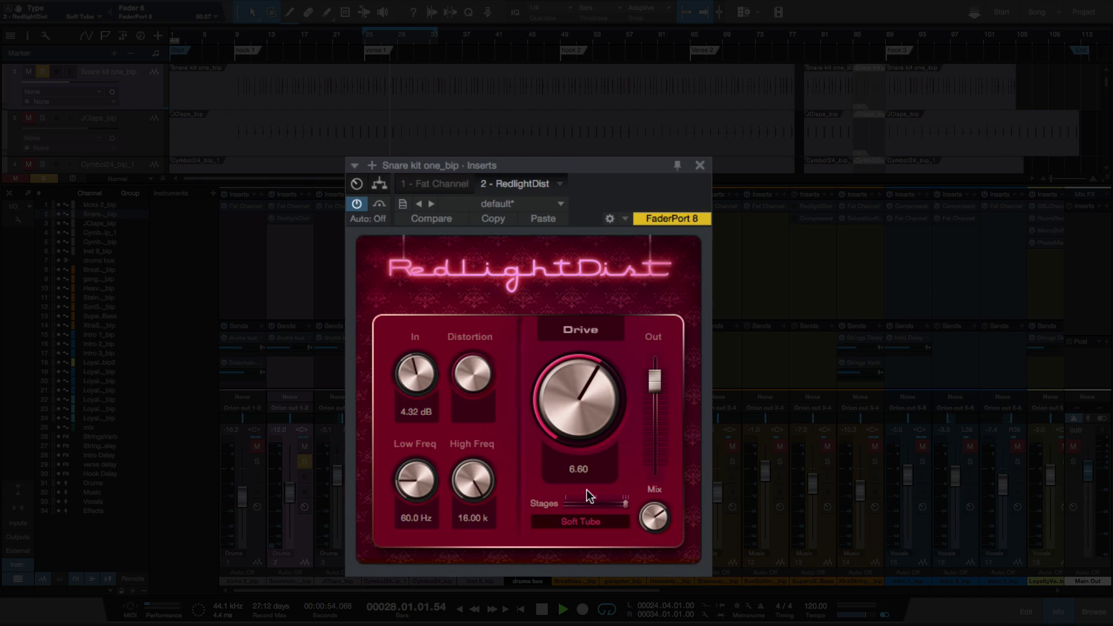
{"action": "key", "text": "space"}
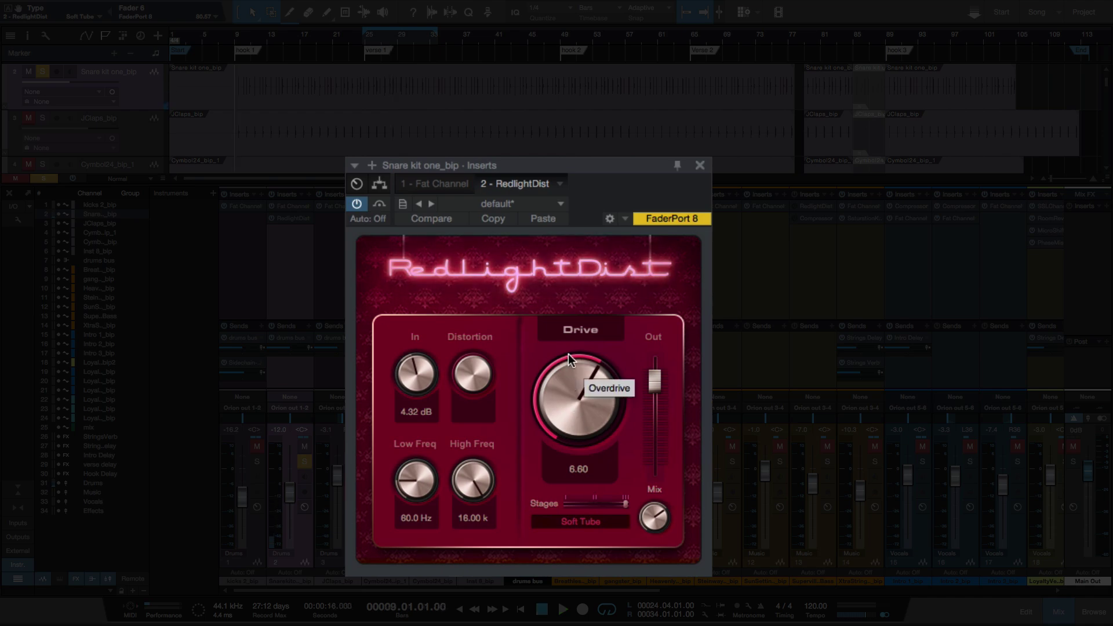
Step: Unsolo the snare, restore RedlightDist's default settings and close its inserts window
{"action": "left_click", "coordinate": [301, 462]}
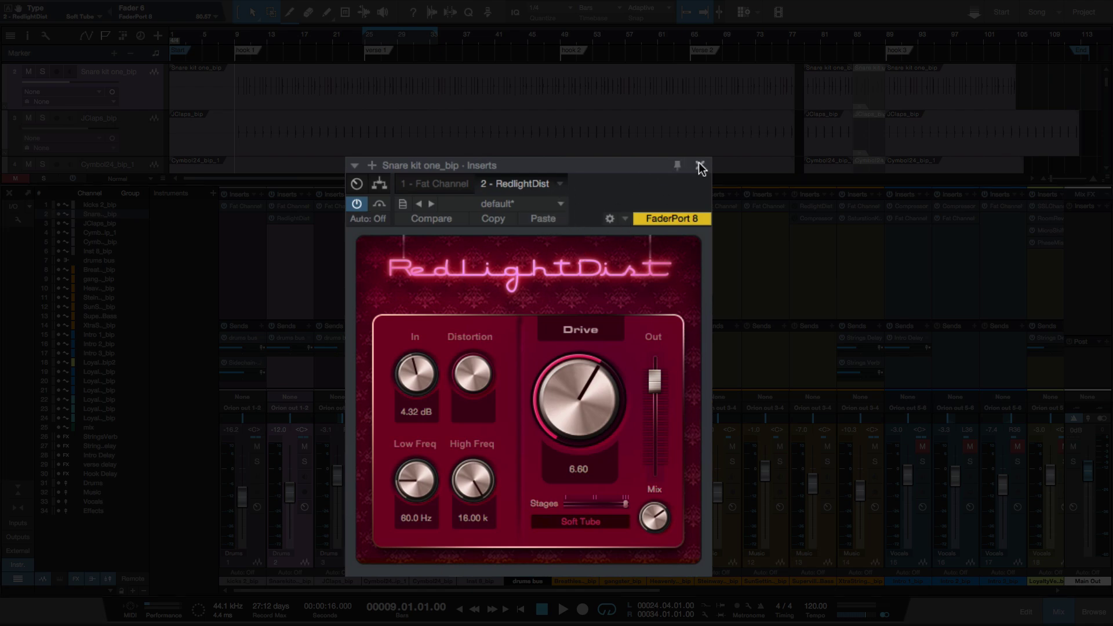
{"action": "left_click", "coordinate": [551, 218]}
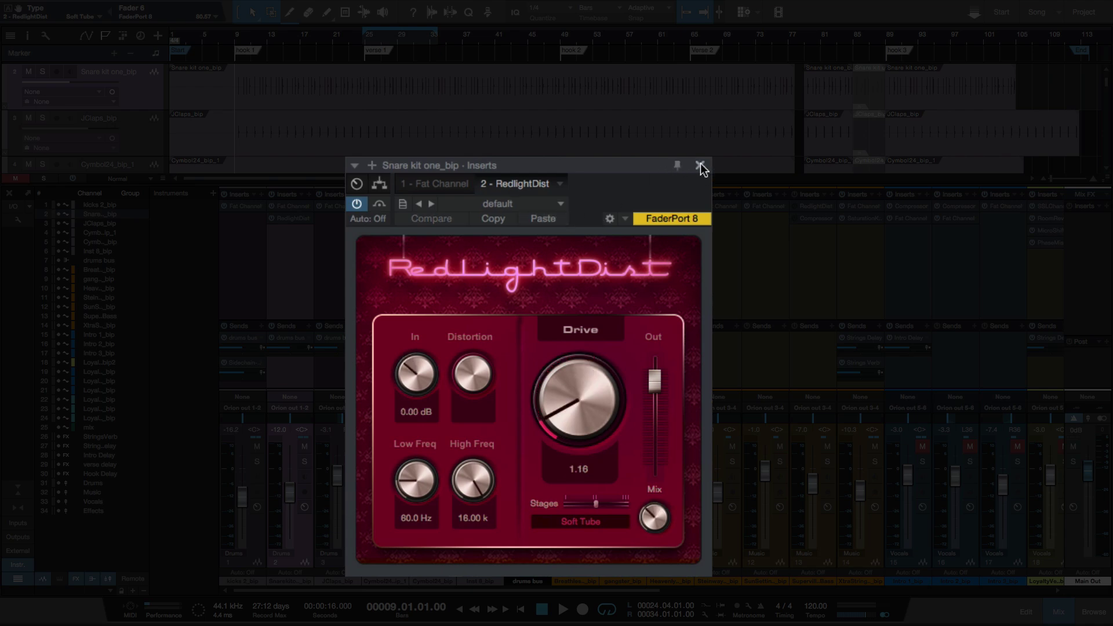
{"action": "left_click", "coordinate": [700, 167]}
Step: Select the Supervillain Bass channel and listen to it in the mix and soloed, with its RedlightDist and Compressor inactive
{"action": "scroll", "coordinate": [579, 371], "scroll_direction": "right", "scroll_amount": 5}
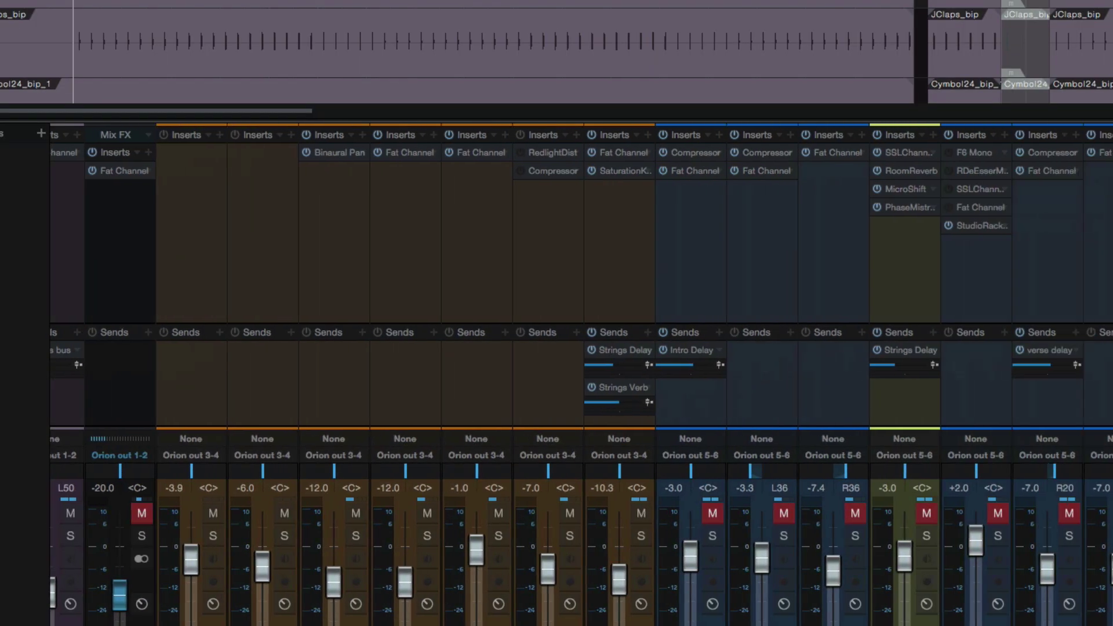
{"action": "left_click", "coordinate": [565, 227]}
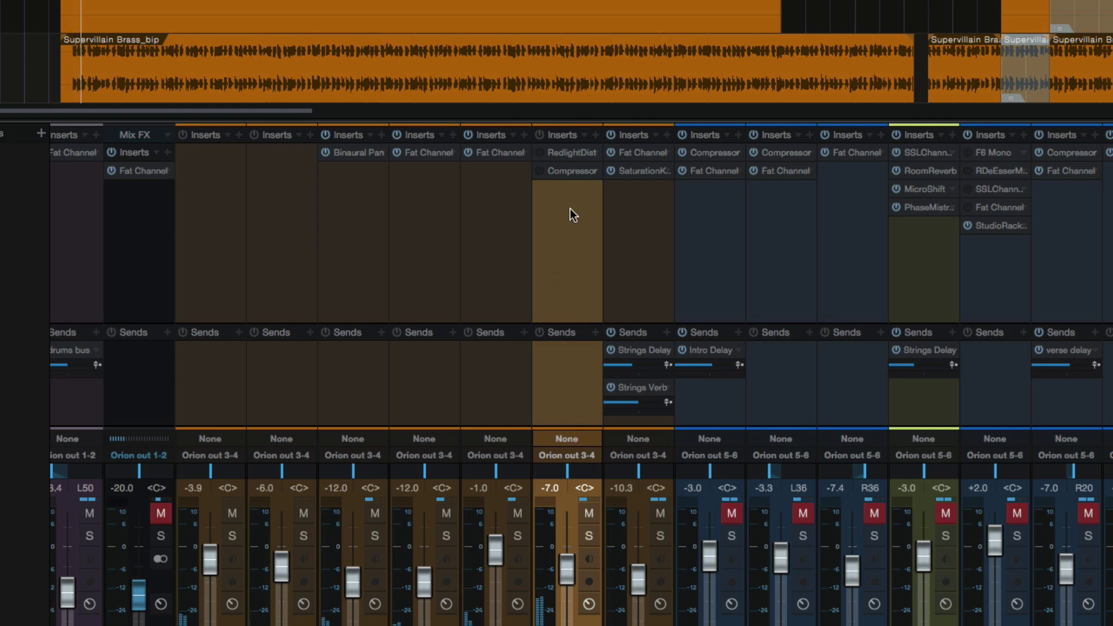
{"action": "key", "text": "s"}
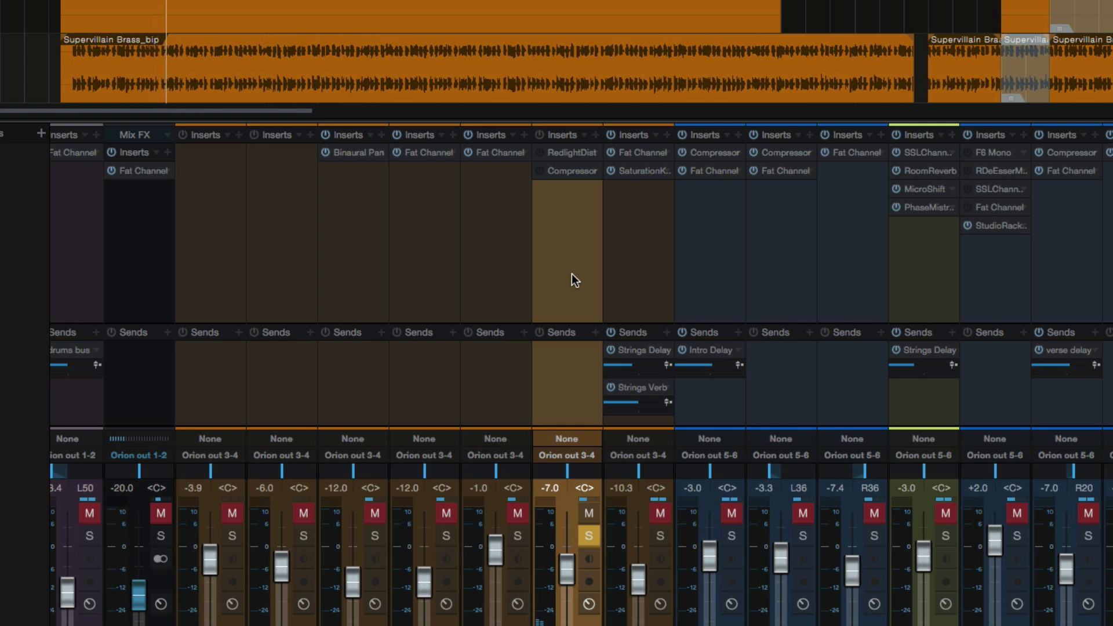
{"action": "key", "text": "space"}
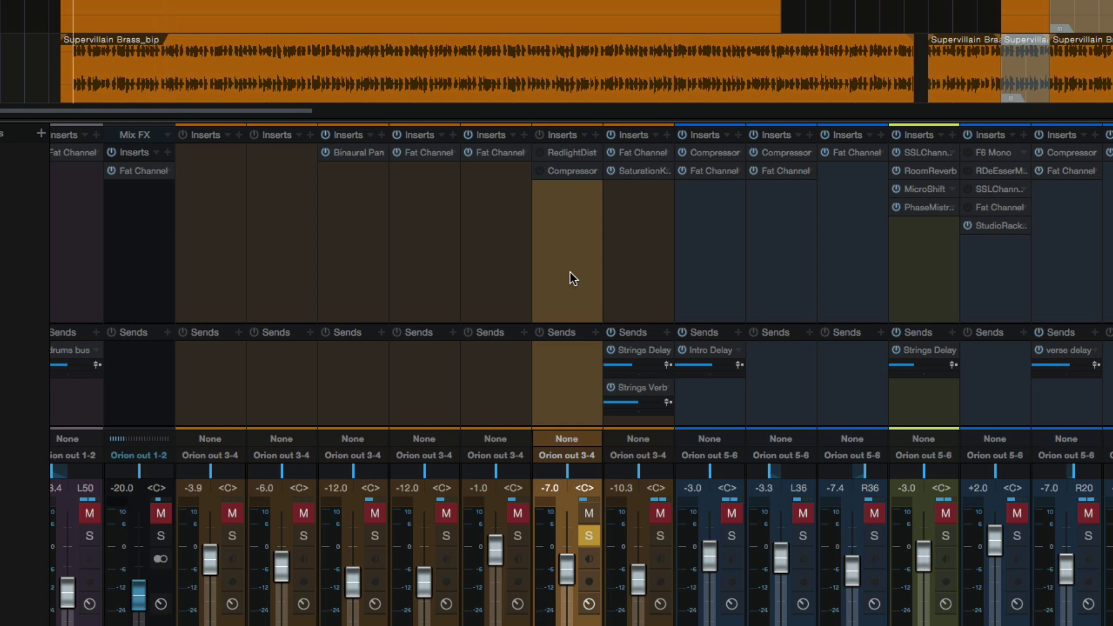
Step: Activate RedlightDist on the Supervillain Bass and compare the soloed bass with the distortion active and bypassed
{"action": "left_click", "coordinate": [562, 153]}
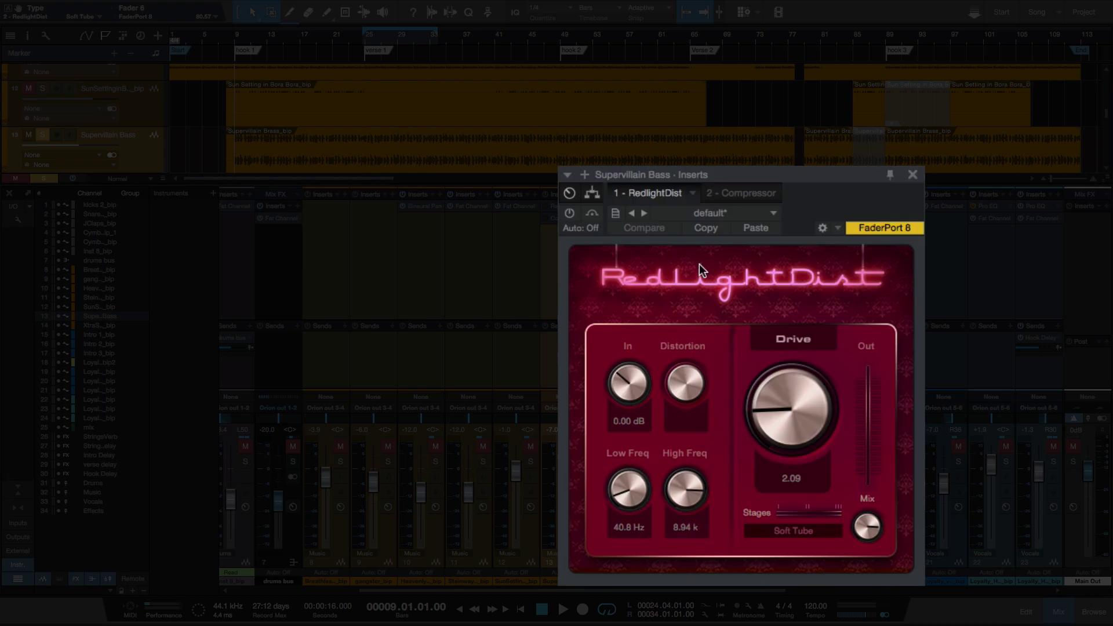
{"action": "left_click", "coordinate": [570, 213]}
{"action": "key", "text": "space"}
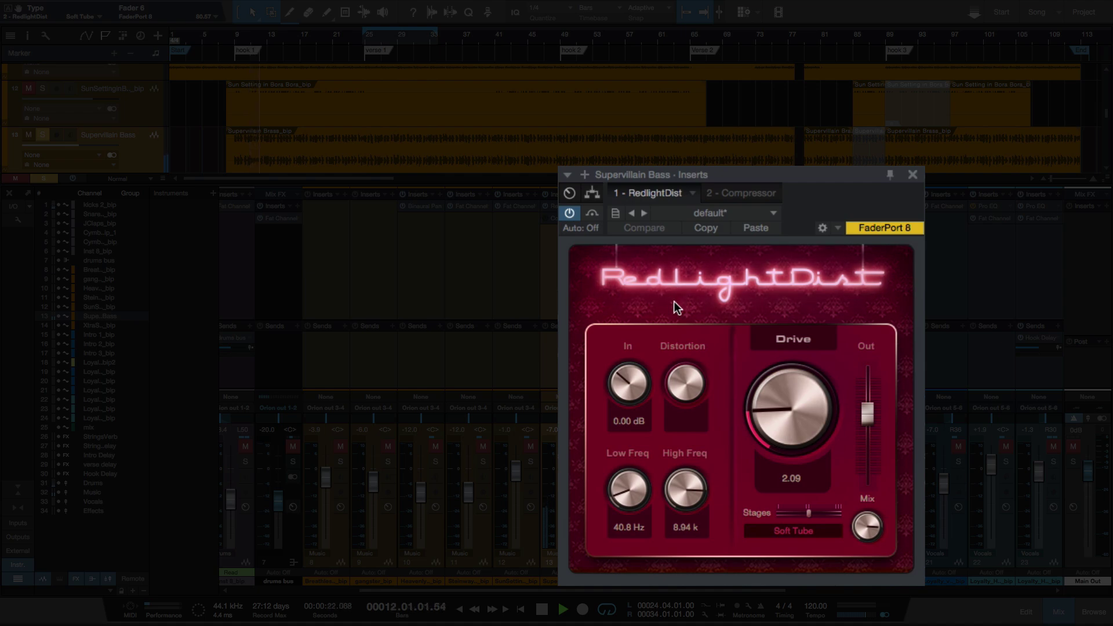
{"action": "left_click", "coordinate": [591, 214]}
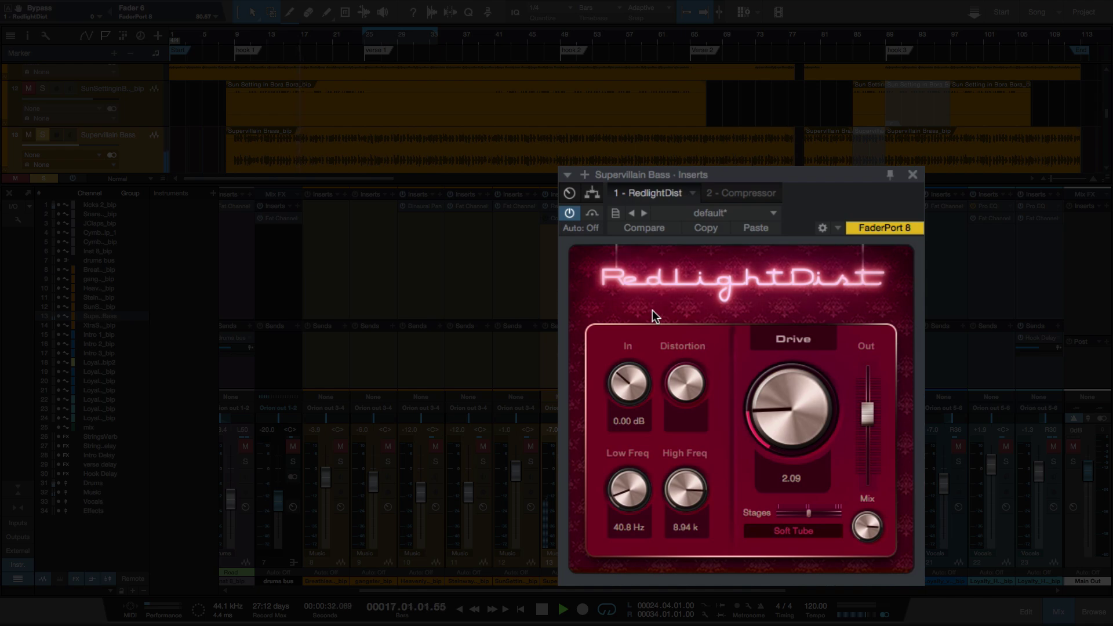
{"action": "key", "text": "space"}
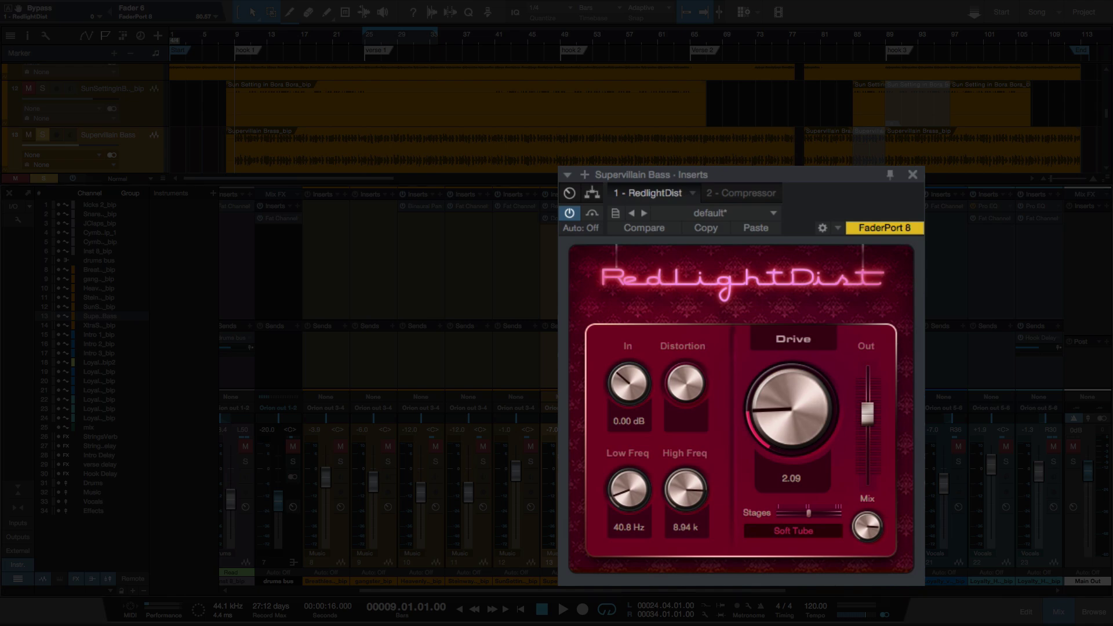
Step: Open the Supervillain Bass's Compressor and move its window slightly to examine the external sidechain settings
{"action": "left_click", "coordinate": [741, 193]}
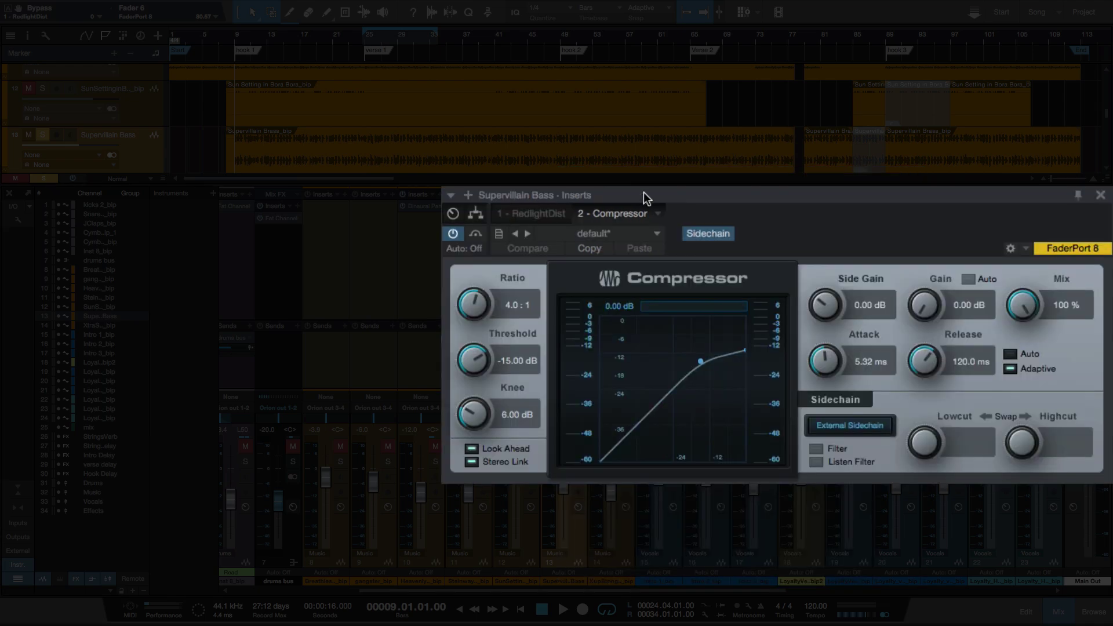
{"action": "left_click_drag", "start_coordinate": [643, 193], "coordinate": [642, 203]}
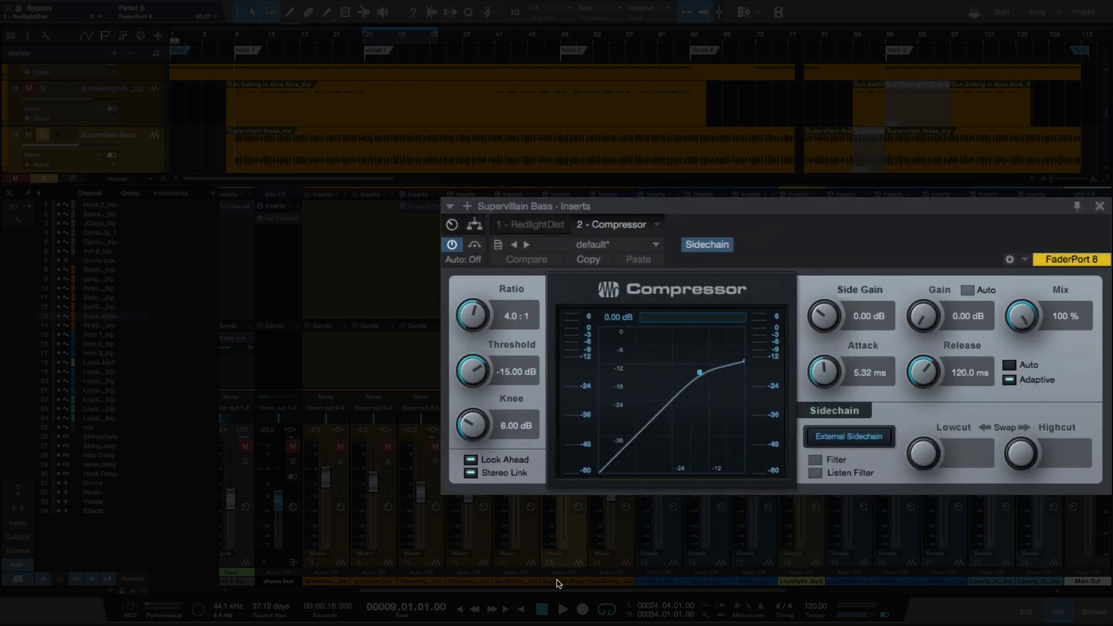
{"action": "mouse_move", "coordinate": [555, 591]}
{"action": "left_mouse_down"}
{"action": "mouse_move", "coordinate": [388, 596]}
{"action": "mouse_move", "coordinate": [558, 598]}
{"action": "left_mouse_up"}
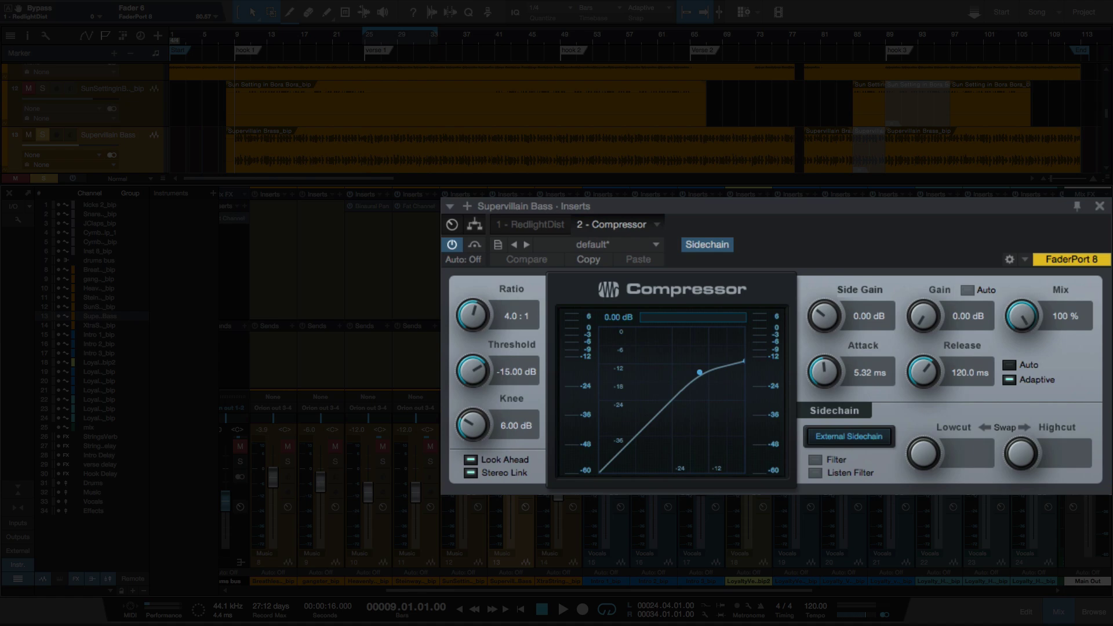
Step: Unsolo the Supervillain Bass, play it in the full mix, review its RedlightDist settings and close the inserts window
{"action": "key", "text": "space"}
{"action": "key", "text": "s"}
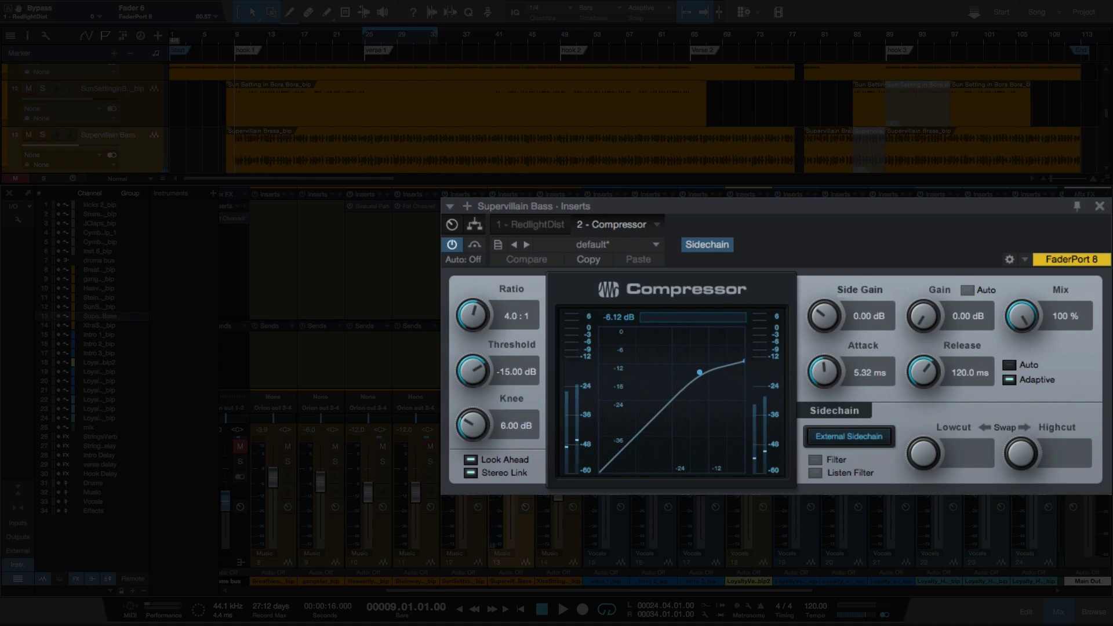
{"action": "key", "text": "space"}
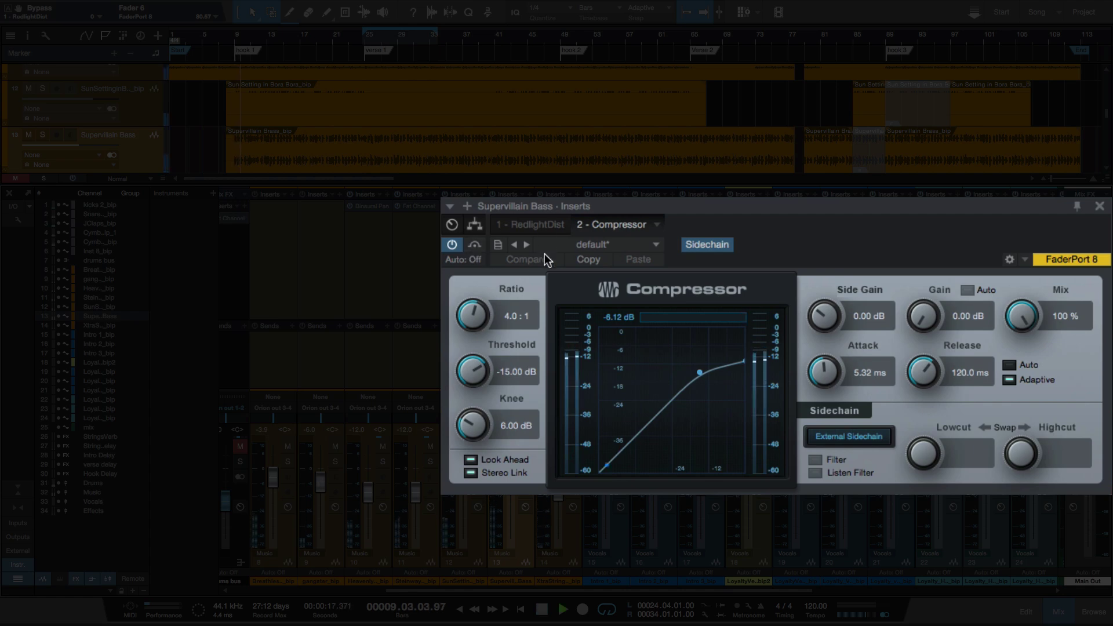
{"action": "left_click", "coordinate": [535, 225]}
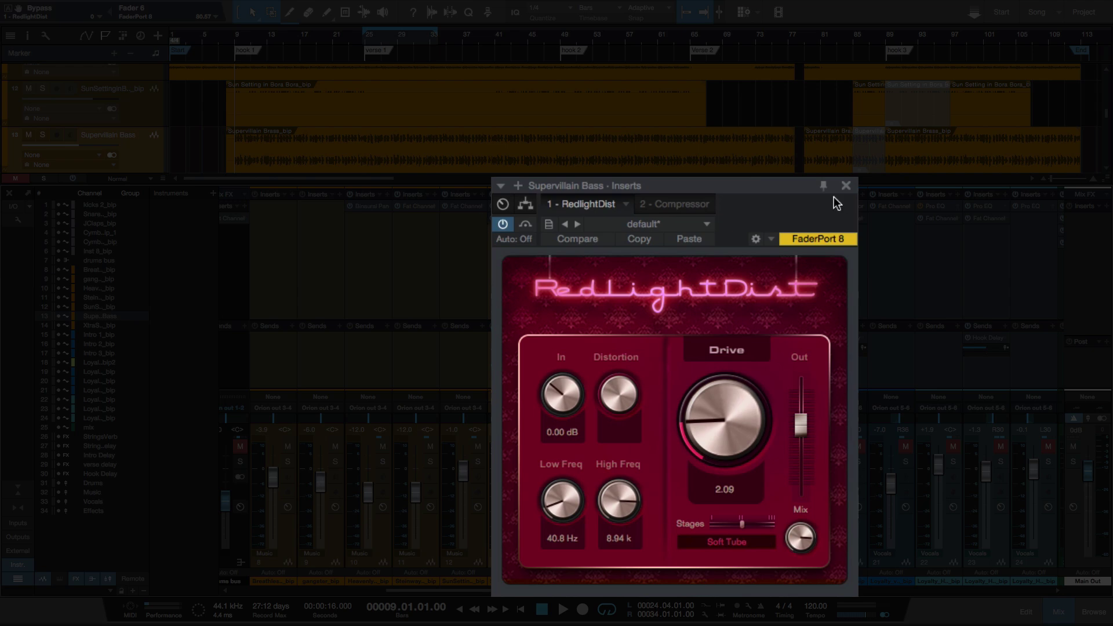
{"action": "left_click", "coordinate": [845, 185]}
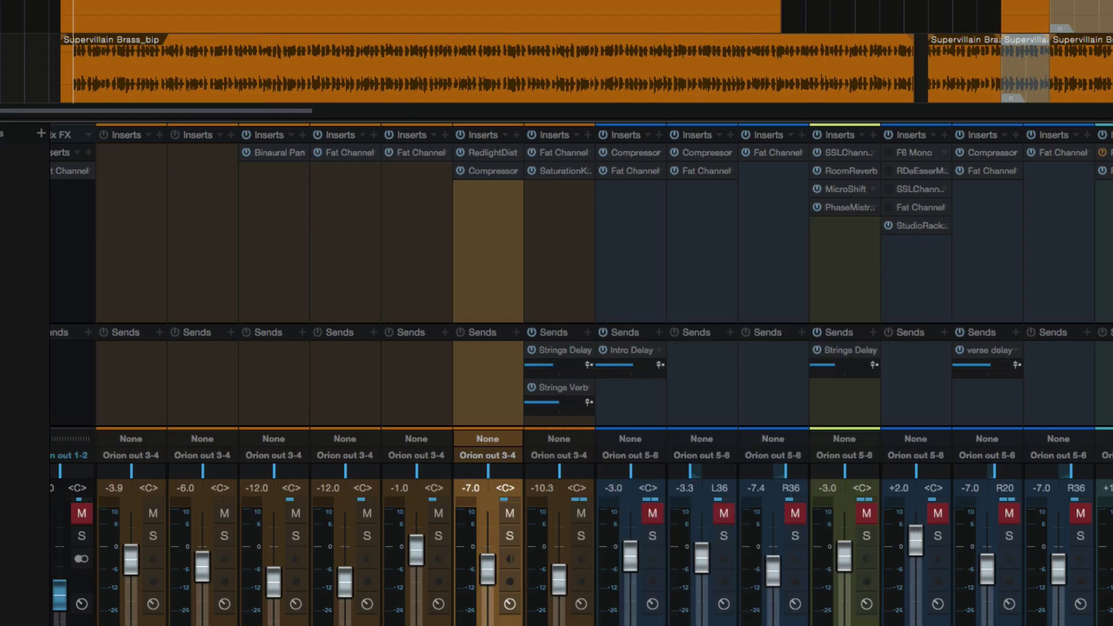
Step: Open RedlightDist on the Hook Delay effects channel and unmute the vocals
{"action": "scroll", "coordinate": [579, 374], "scroll_direction": "right", "scroll_amount": 10}
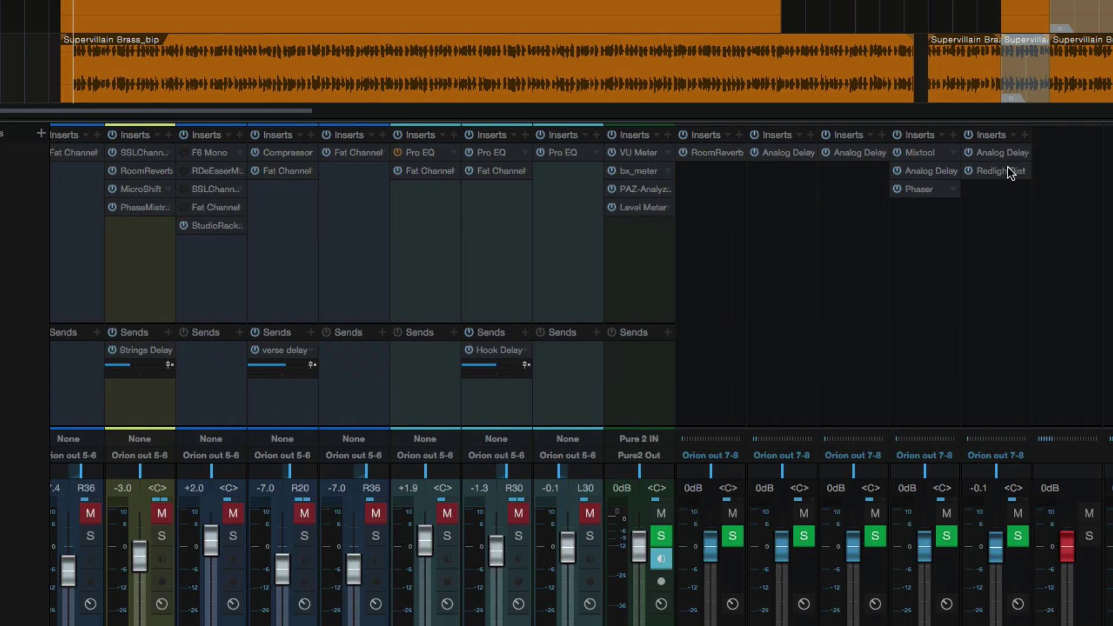
{"action": "double_click", "coordinate": [1000, 170]}
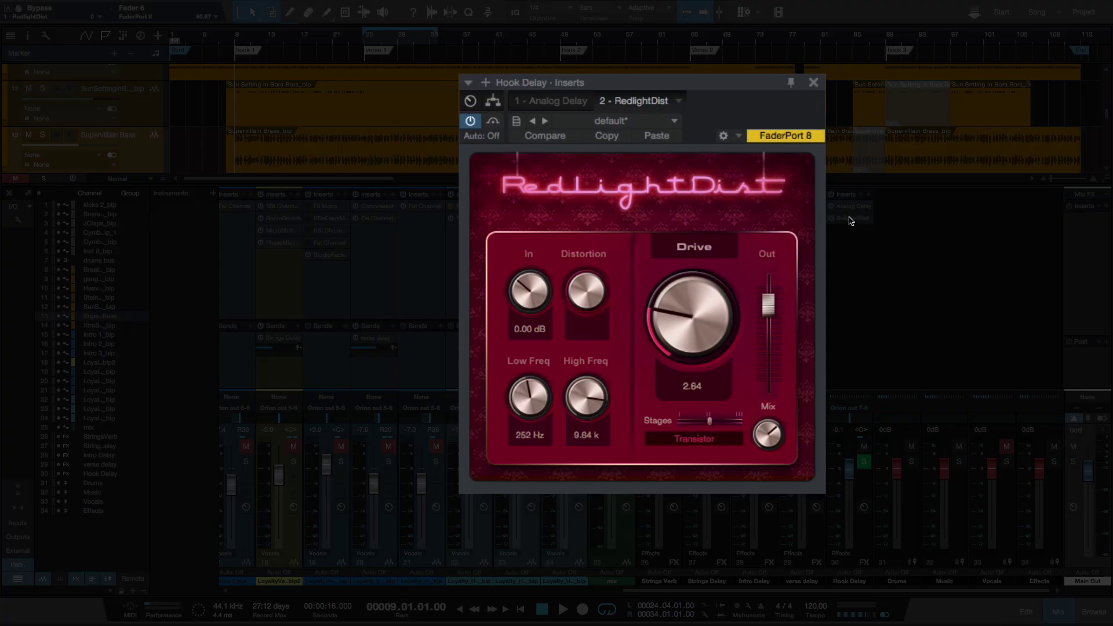
{"action": "left_click", "coordinate": [1005, 450]}
Step: Set the playback position just before hook 1 and reopen the Hook Delay channel's RedlightDist in a clear spot
{"action": "left_click", "coordinate": [293, 124]}
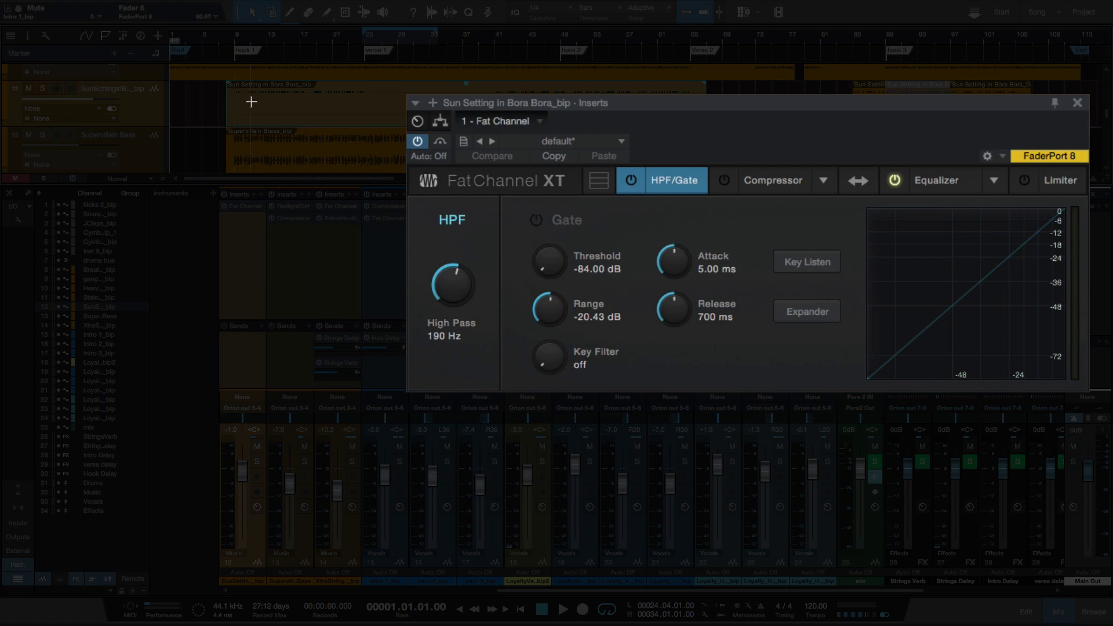
{"action": "left_click", "coordinate": [229, 101]}
{"action": "left_click_drag", "start_coordinate": [783, 102], "coordinate": [790, 229]}
{"action": "left_click_drag", "start_coordinate": [876, 228], "coordinate": [820, 187]}
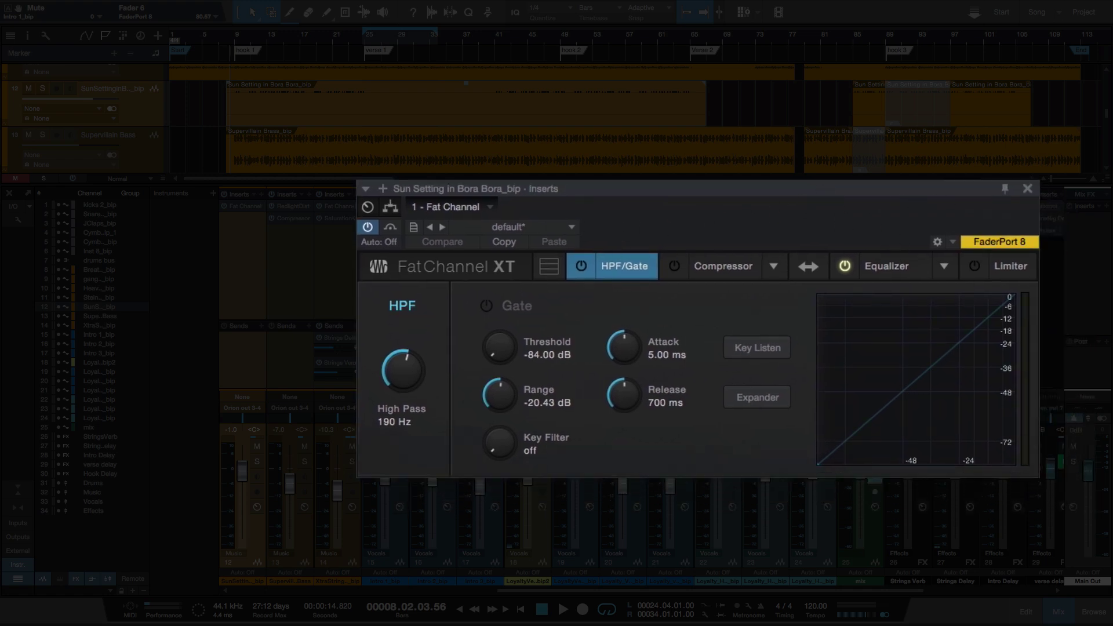
{"action": "left_click_drag", "start_coordinate": [769, 594], "coordinate": [858, 581]}
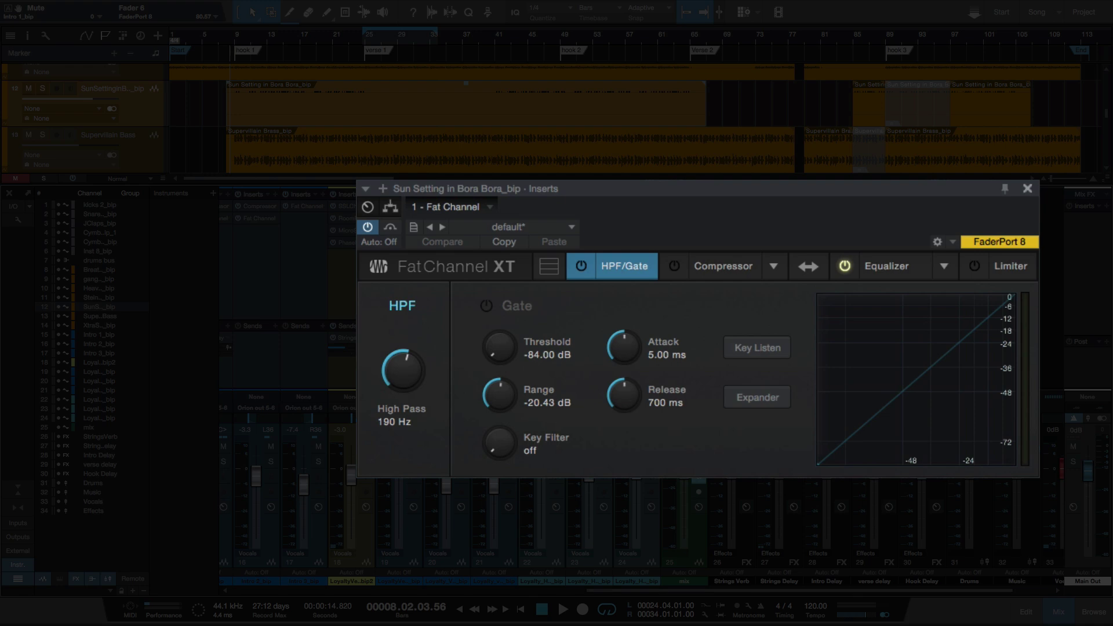
{"action": "left_click", "coordinate": [931, 218]}
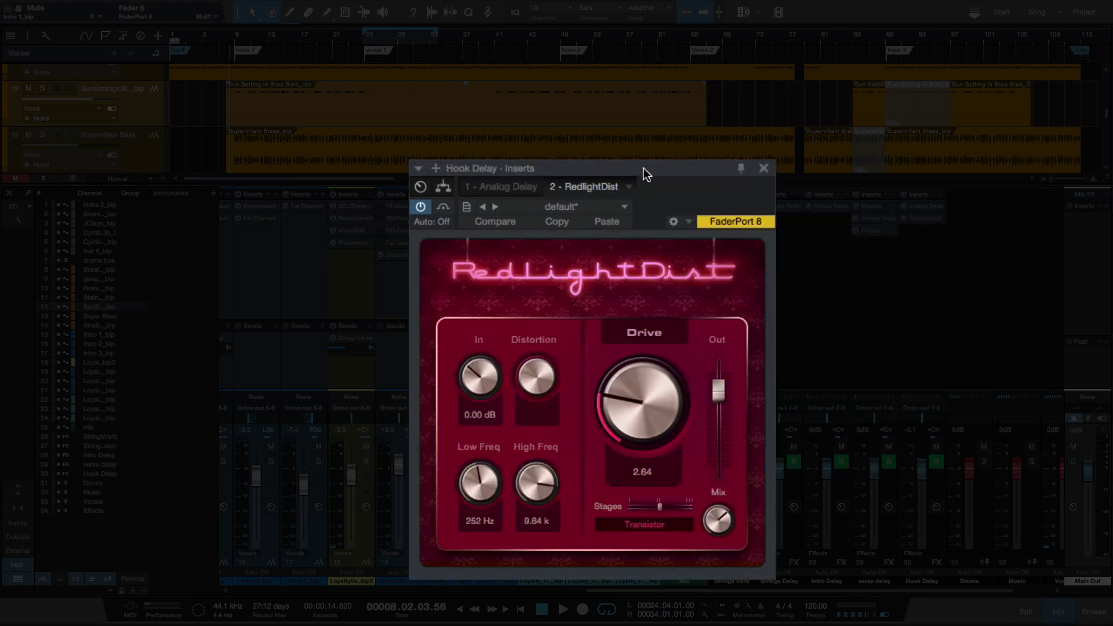
{"action": "left_click_drag", "start_coordinate": [643, 168], "coordinate": [630, 168]}
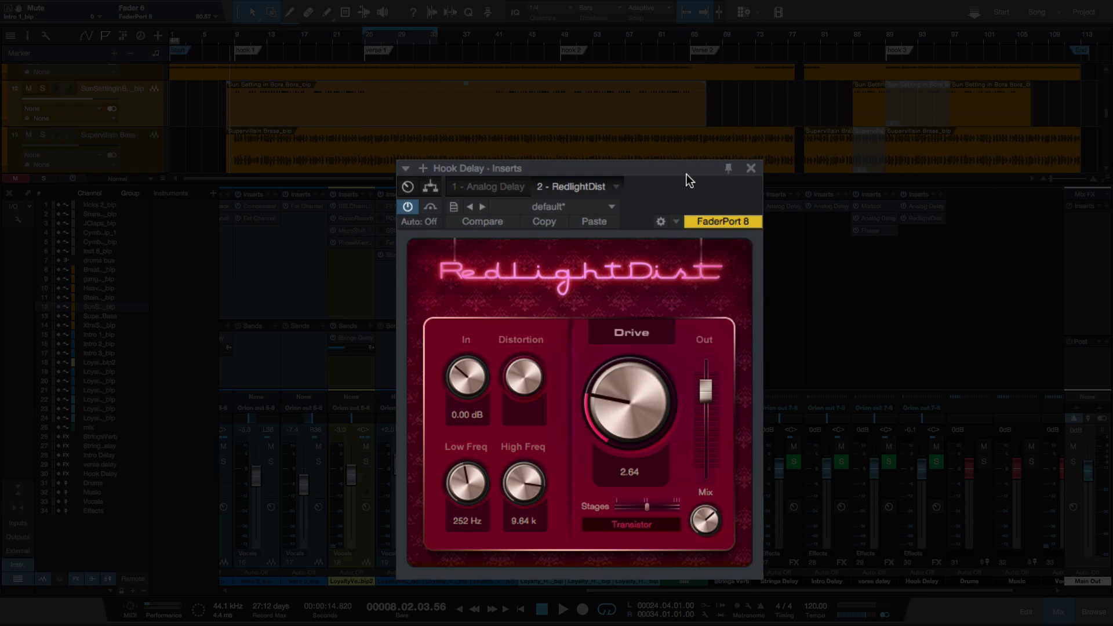
Step: Play hook 1 in the mix and compare the Hook Delay with RedlightDist active and bypassed
{"action": "key", "text": "space"}
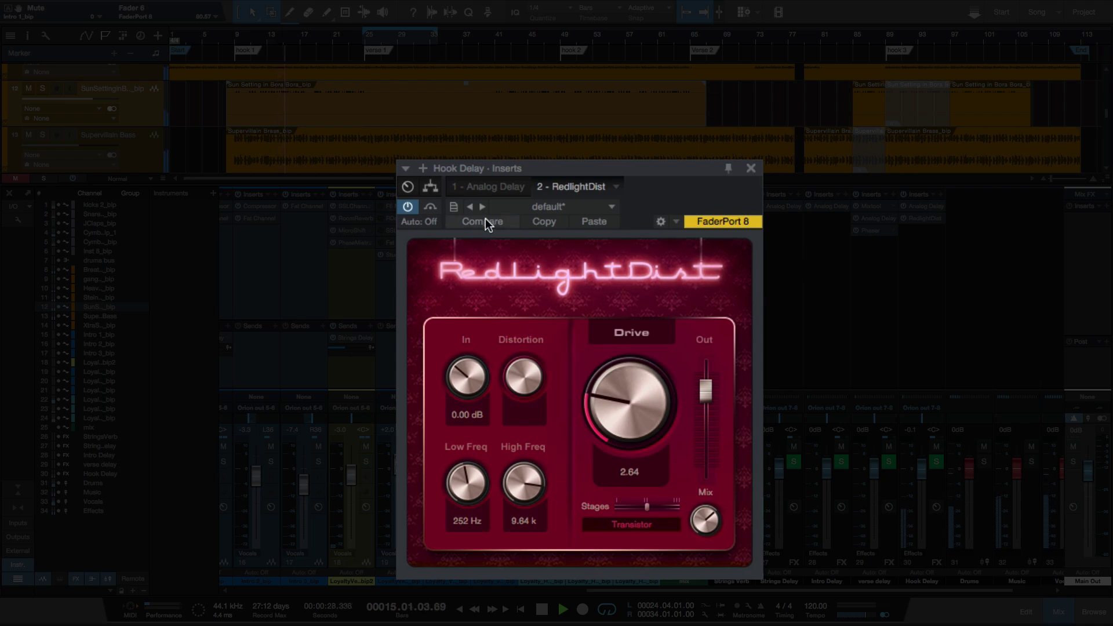
{"action": "left_click", "coordinate": [431, 209]}
{"action": "left_click", "coordinate": [430, 208]}
{"action": "key", "text": "space"}
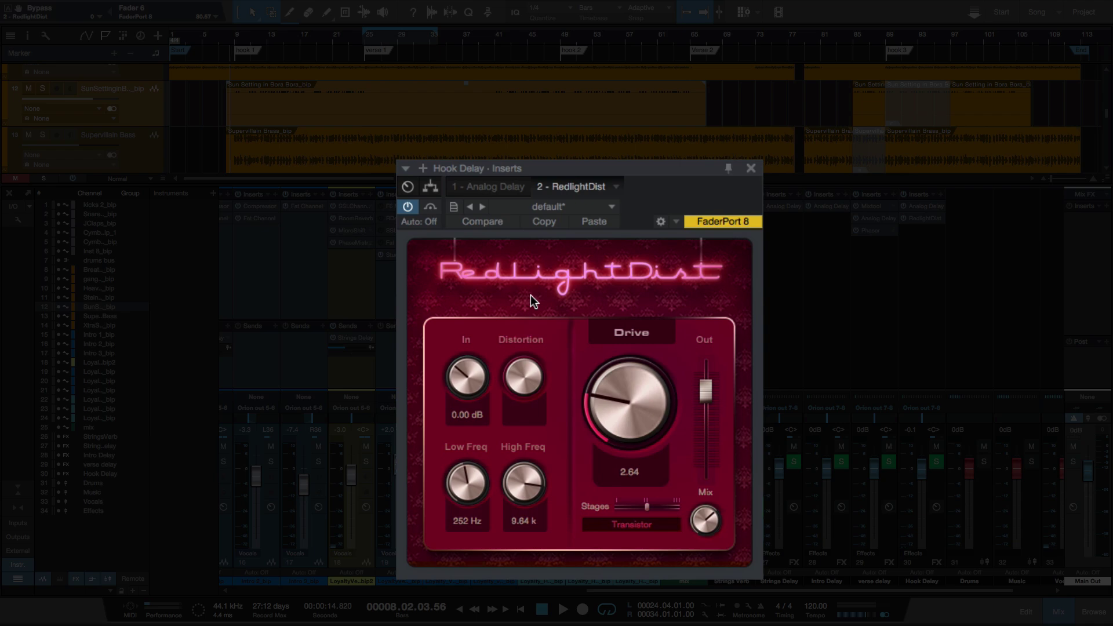
Step: Solo the Loyalty hook vocal and its ad-lib track and play them from hook 1
{"action": "scroll", "coordinate": [372, 137], "scroll_direction": "down", "scroll_amount": 5}
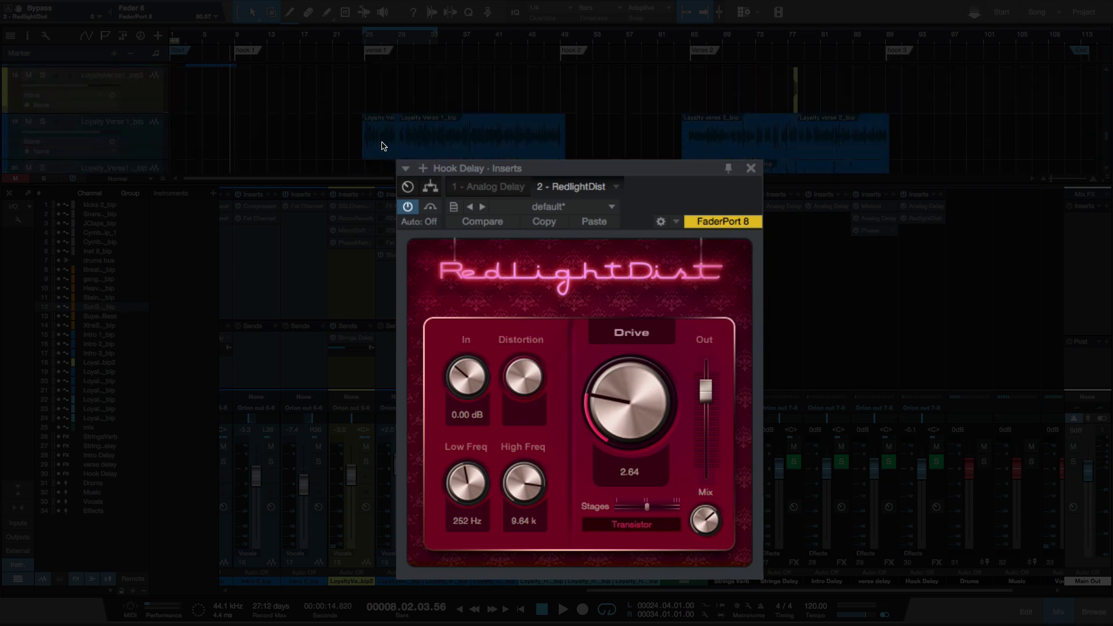
{"action": "scroll", "coordinate": [398, 134], "scroll_direction": "up", "scroll_amount": 2}
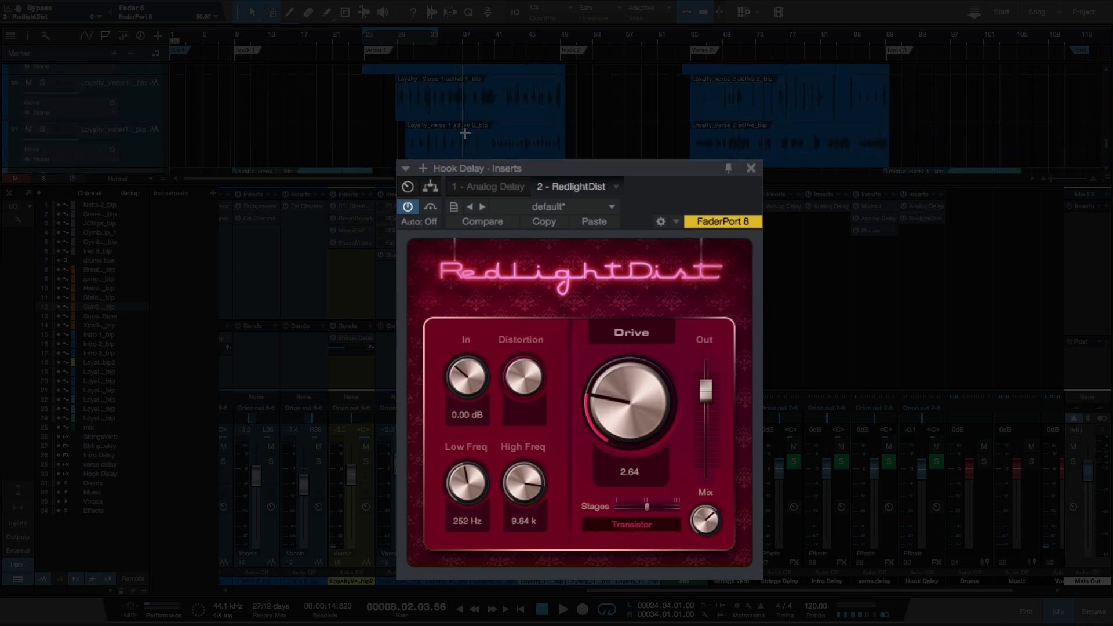
{"action": "left_click", "coordinate": [174, 105]}
{"action": "scroll", "coordinate": [231, 130], "scroll_direction": "up", "scroll_amount": 1}
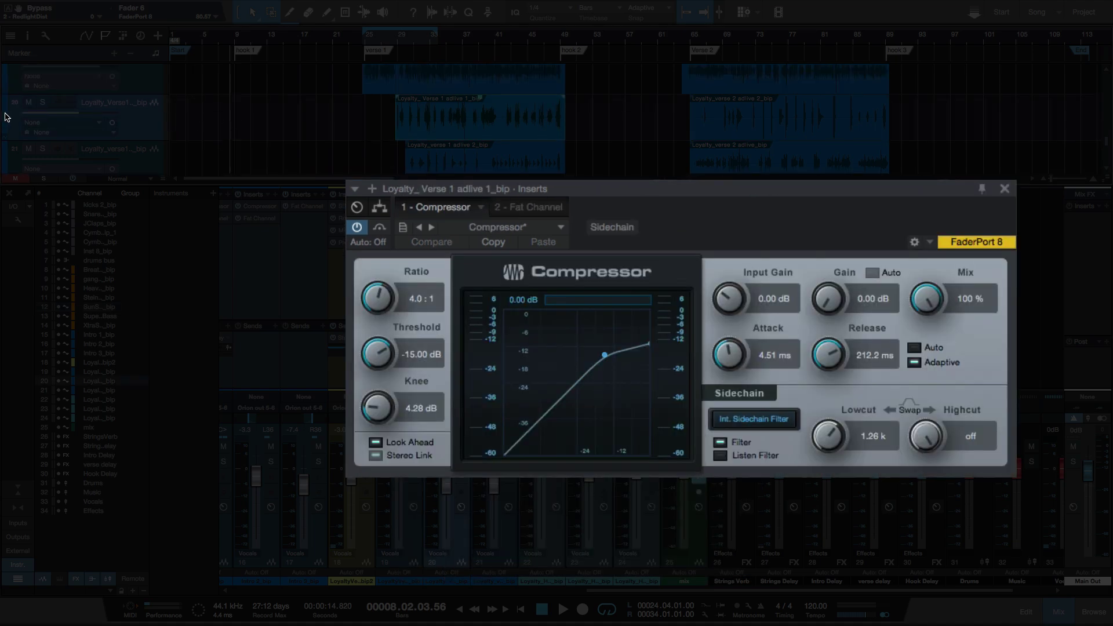
{"action": "left_click", "coordinate": [45, 104]}
{"action": "scroll", "coordinate": [91, 127], "scroll_direction": "up", "scroll_amount": 1}
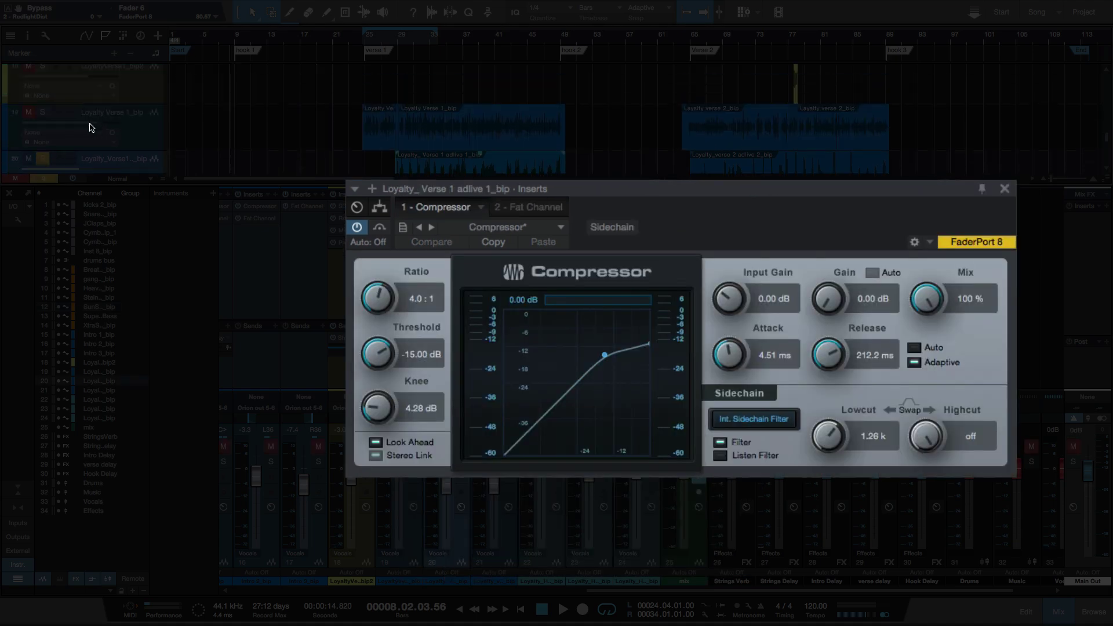
{"action": "left_click", "coordinate": [44, 113]}
{"action": "scroll", "coordinate": [417, 134], "scroll_direction": "down", "scroll_amount": 1}
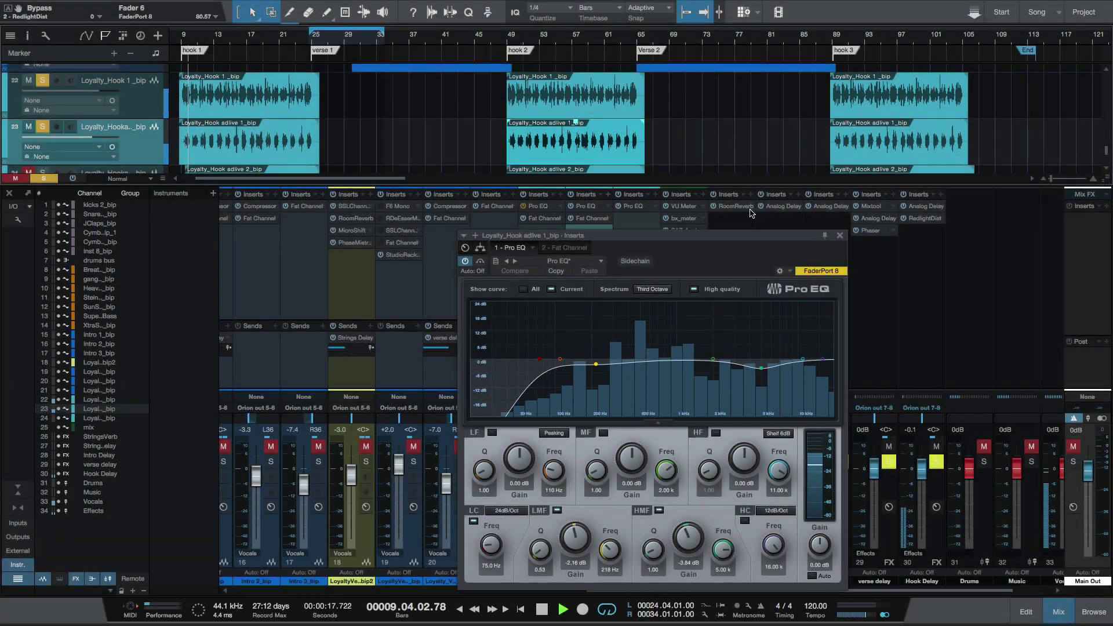
Step: Compare the Hook Delay's RedlightDist bypassed and active under the soloed hook vocals, and clear all solos to finish listening in the mix
{"action": "left_click", "coordinate": [923, 218]}
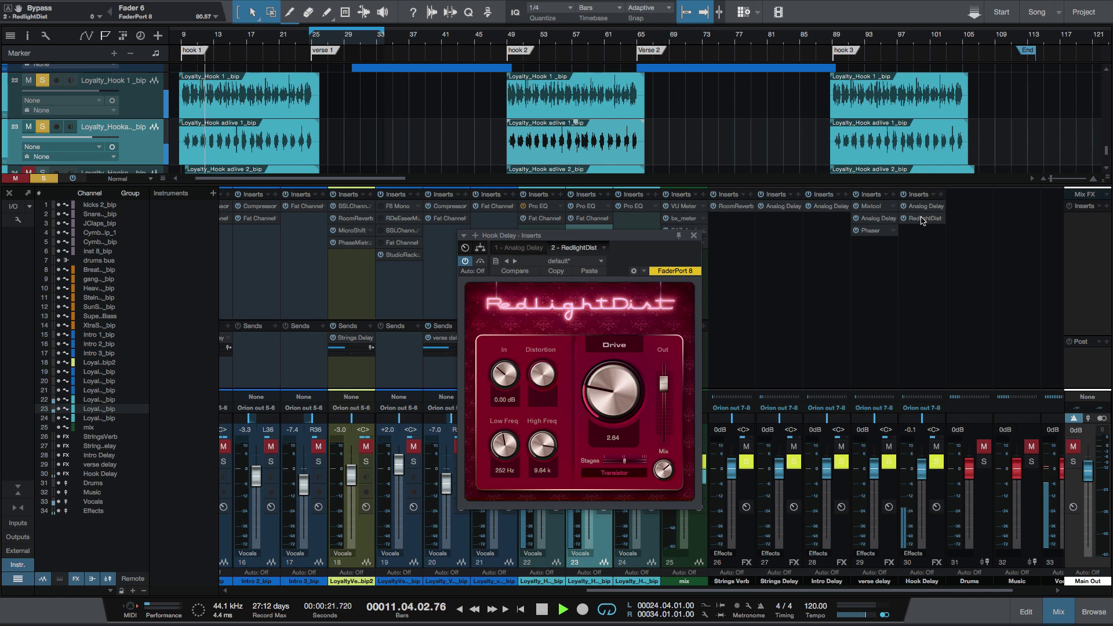
{"action": "left_click", "coordinate": [479, 263]}
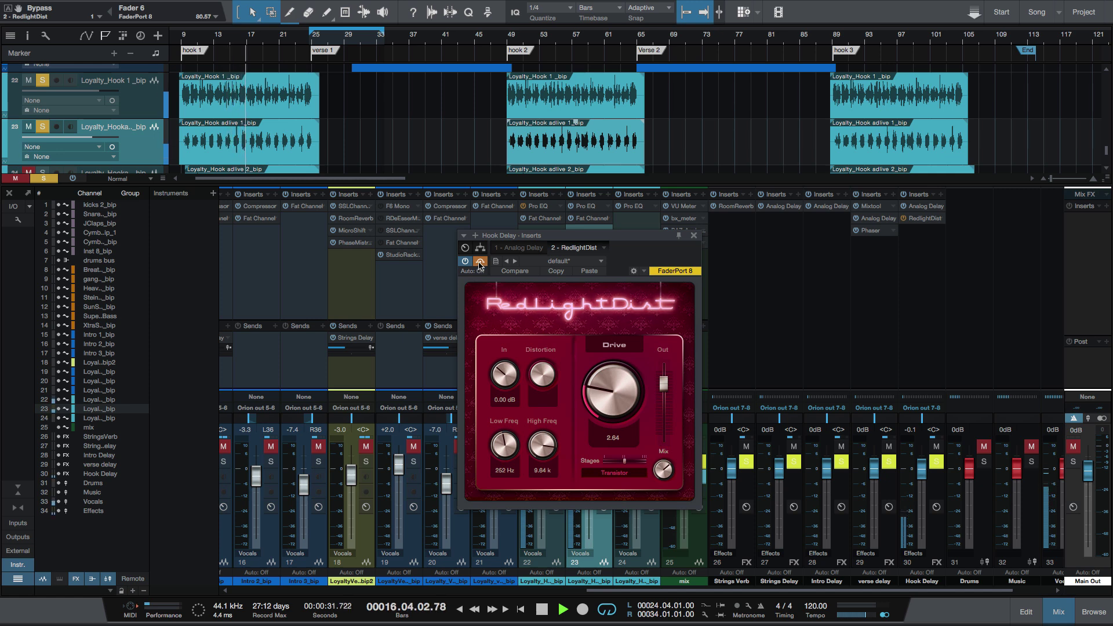
{"action": "left_click", "coordinate": [480, 262]}
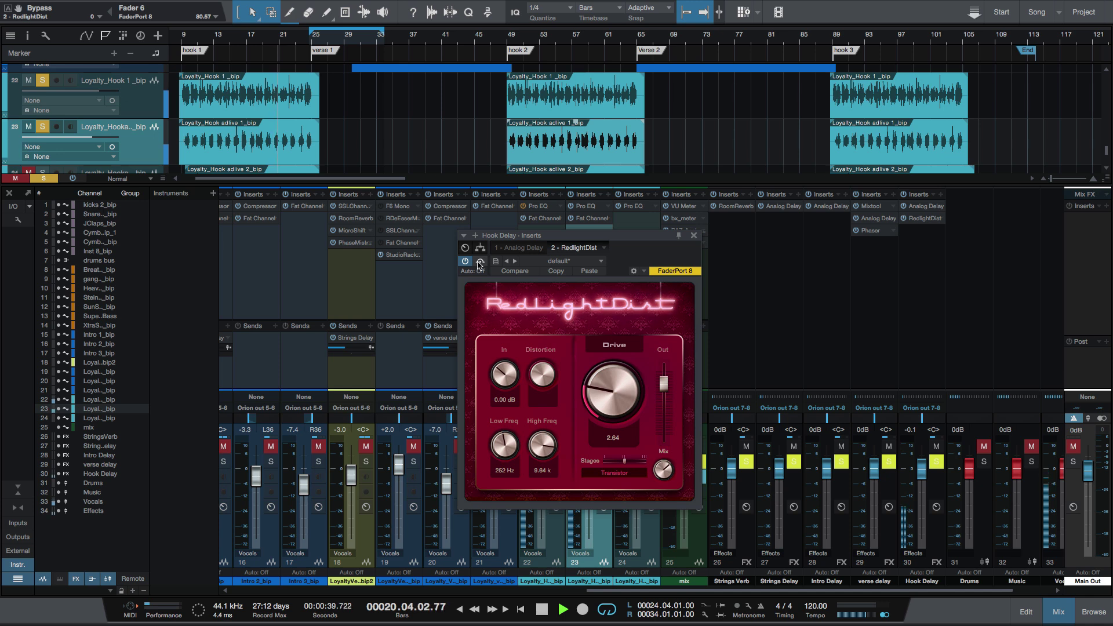
{"action": "key", "text": "shift+s"}
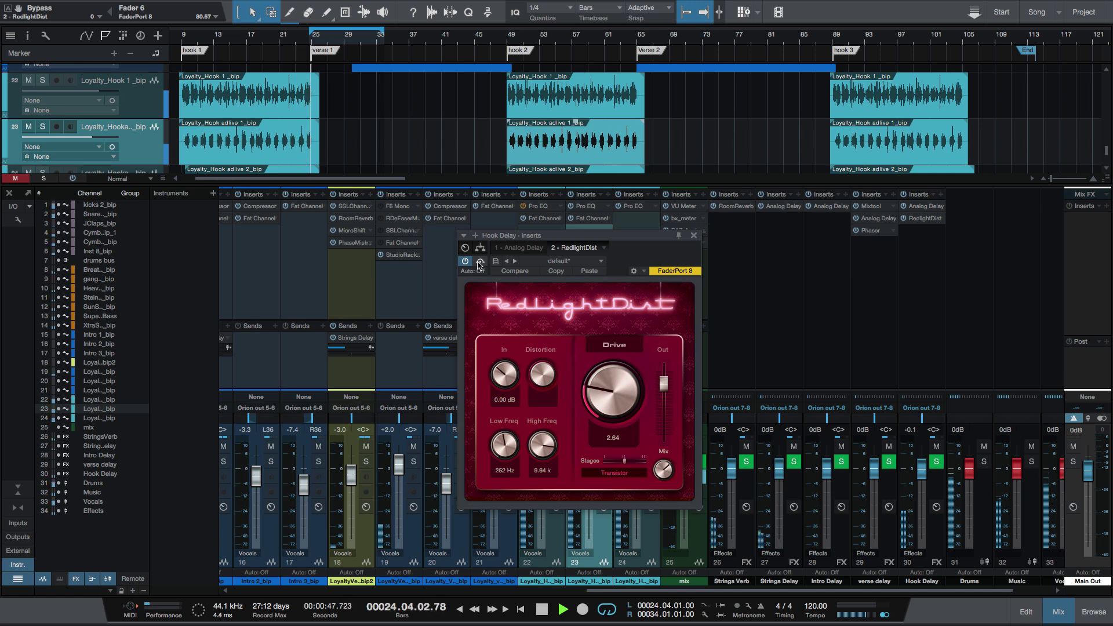
{"action": "key", "text": "space"}
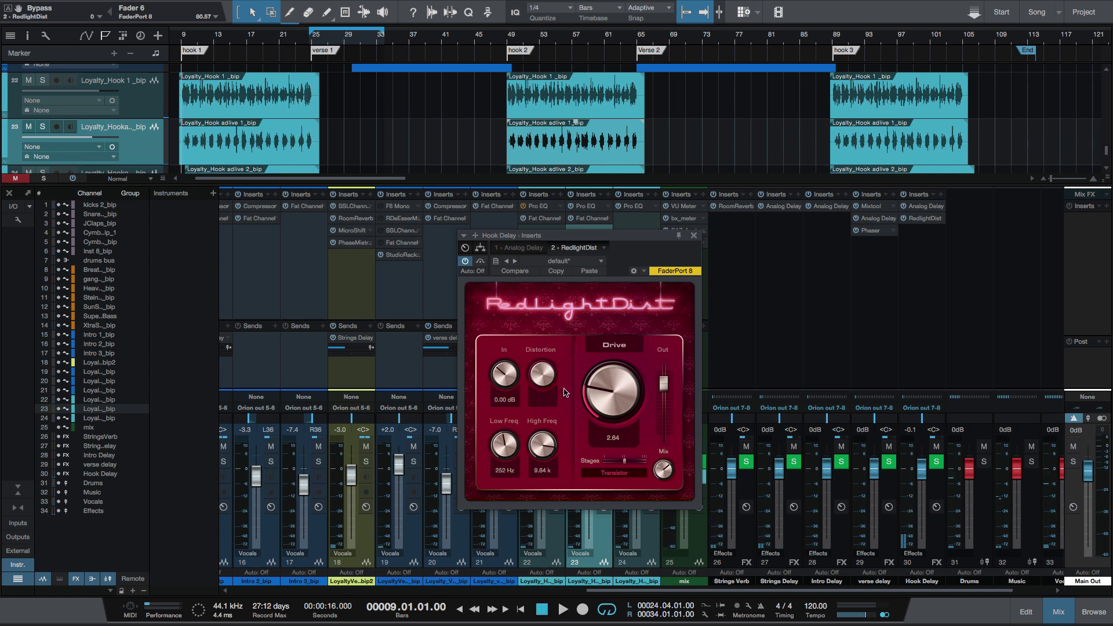
Step: Change the Hook Delay's RedlightDist distortion type to Hard Tube and briefly play hook 1 in the mix
{"action": "left_click", "coordinate": [628, 473]}
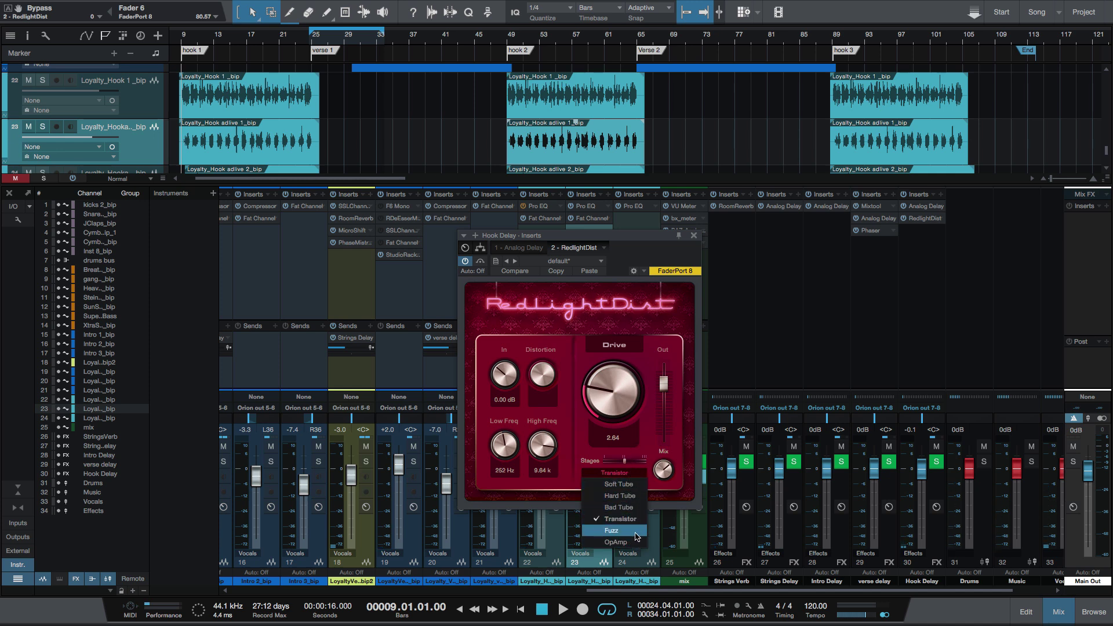
{"action": "left_click", "coordinate": [669, 335]}
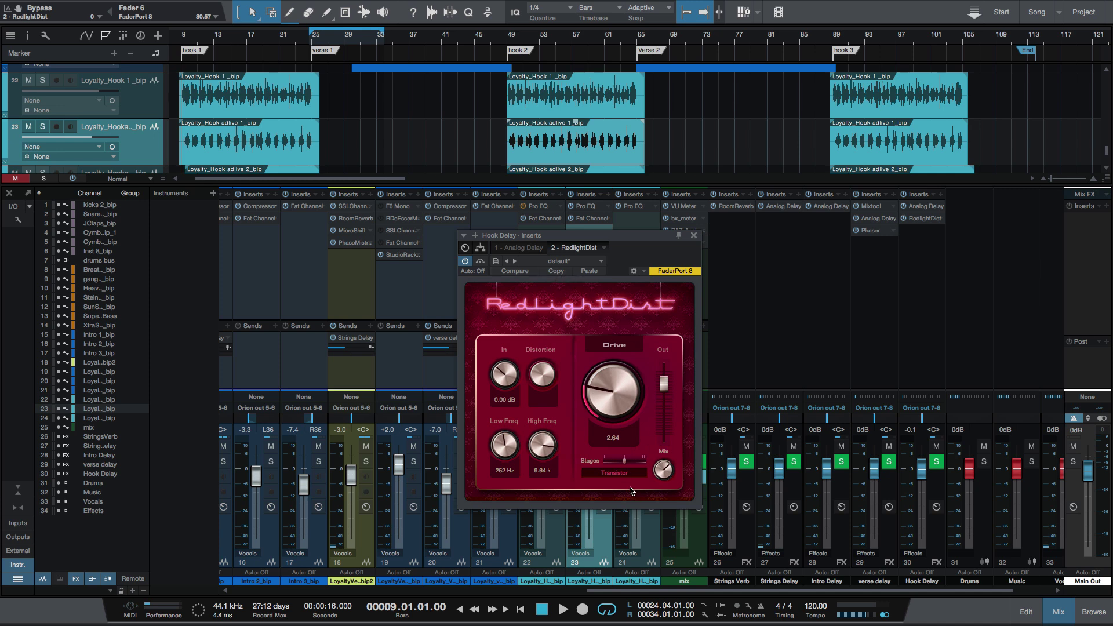
{"action": "left_click", "coordinate": [619, 473]}
{"action": "left_click", "coordinate": [624, 496]}
{"action": "key", "text": "space"}
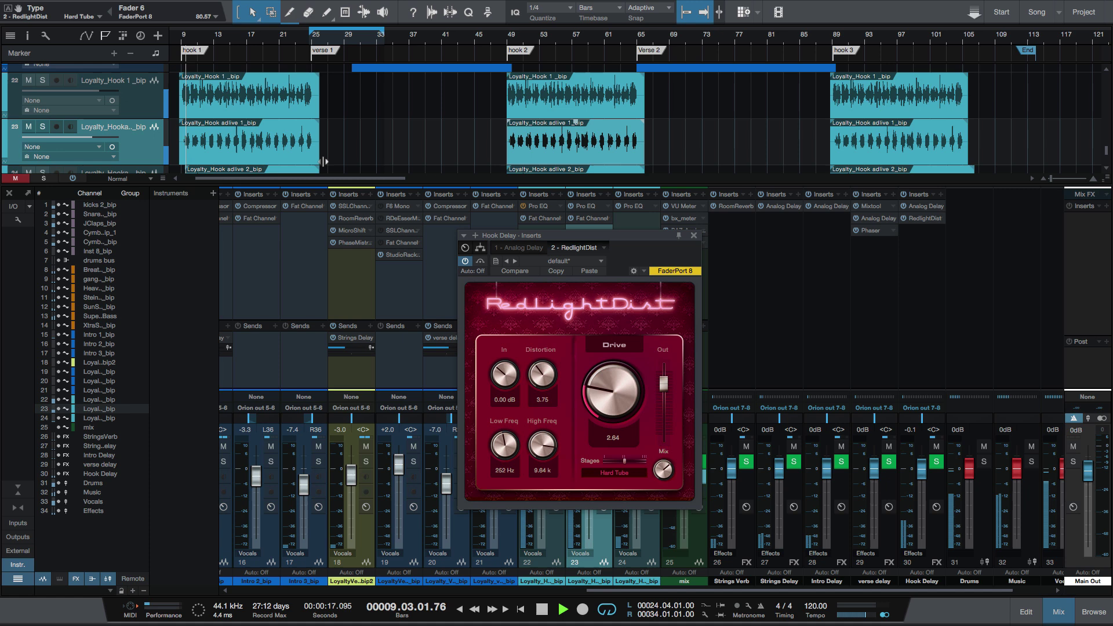
{"action": "key", "text": "space"}
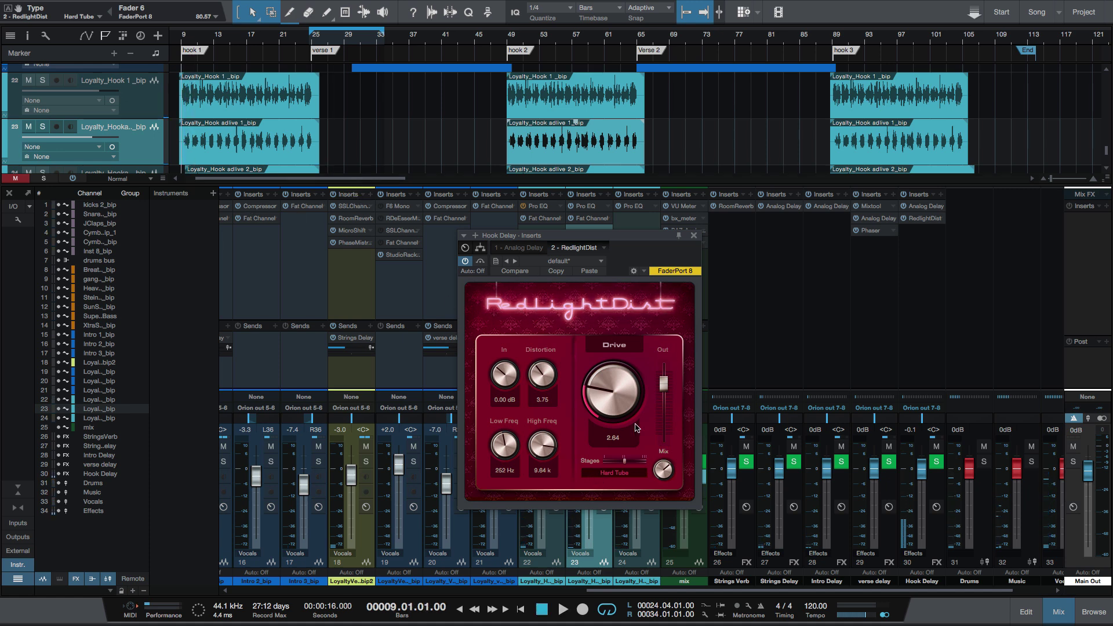
Step: While auditioning hook 1, set RedlightDist's Drive to 4.40, its Mix to about 16.8% and its output gain to about 0.42 dB
{"action": "left_click_drag", "start_coordinate": [599, 402], "coordinate": [591, 405]}
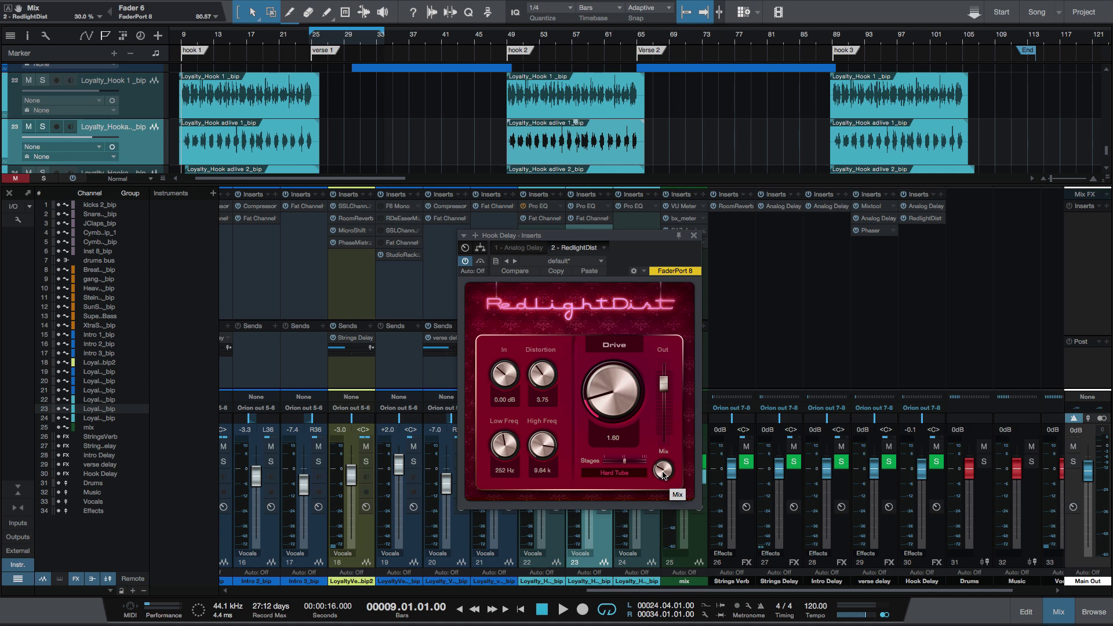
{"action": "left_click_drag", "start_coordinate": [664, 474], "coordinate": [658, 359]}
{"action": "left_click_drag", "start_coordinate": [659, 473], "coordinate": [646, 527]}
{"action": "left_click_drag", "start_coordinate": [659, 477], "coordinate": [658, 494]}
{"action": "key", "text": "space"}
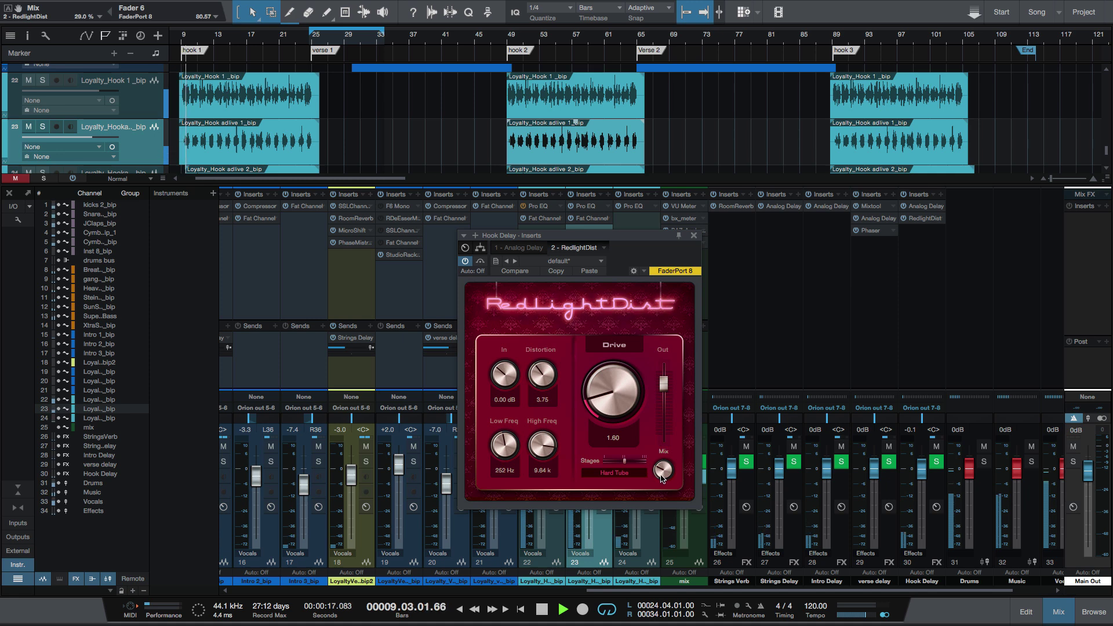
{"action": "left_click_drag", "start_coordinate": [663, 478], "coordinate": [661, 474]}
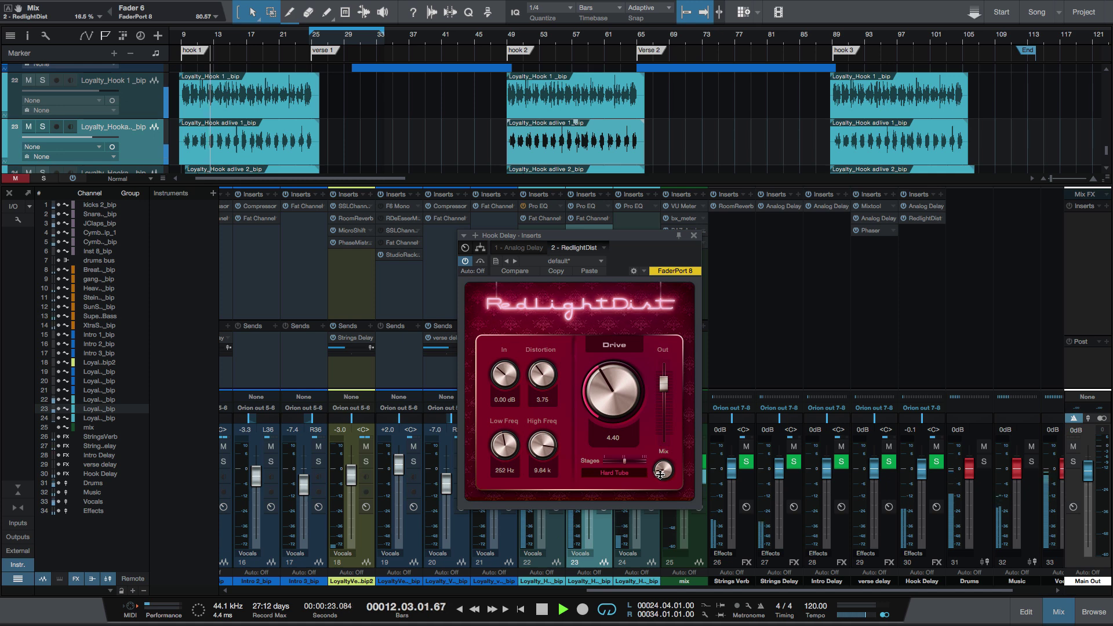
{"action": "left_click_drag", "start_coordinate": [664, 384], "coordinate": [665, 393]}
Step: Try the Soft Tube type, then use Bad Tube with Stages at maximum, Drive at 2.75 and Mix at 15.5%, auditioning hook 1
{"action": "left_click", "coordinate": [620, 472]}
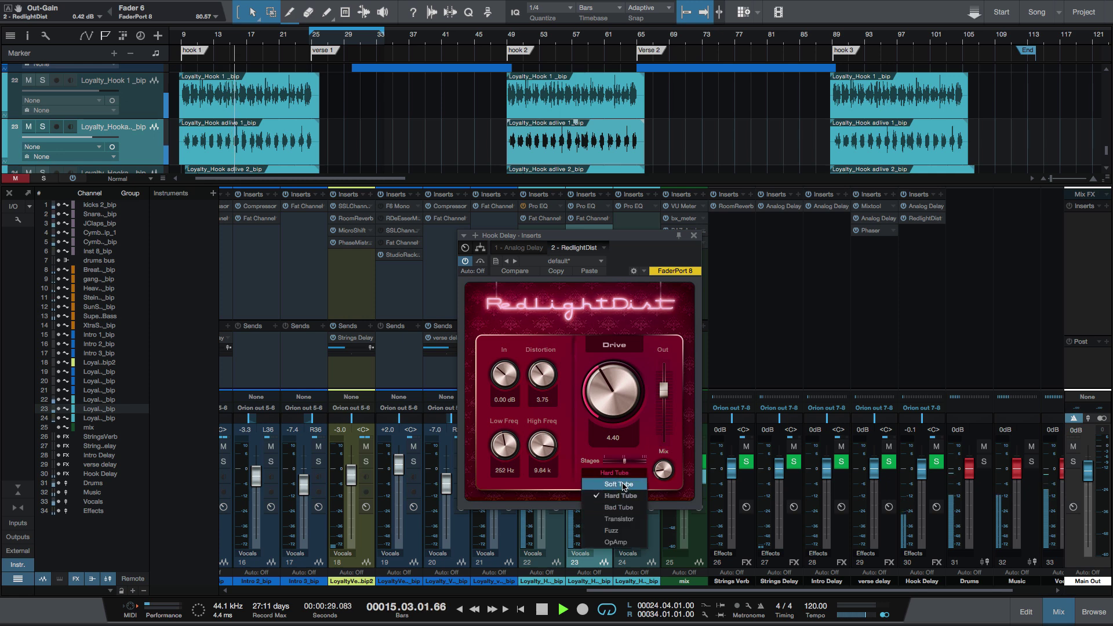
{"action": "left_click", "coordinate": [633, 484]}
{"action": "left_click", "coordinate": [632, 473]}
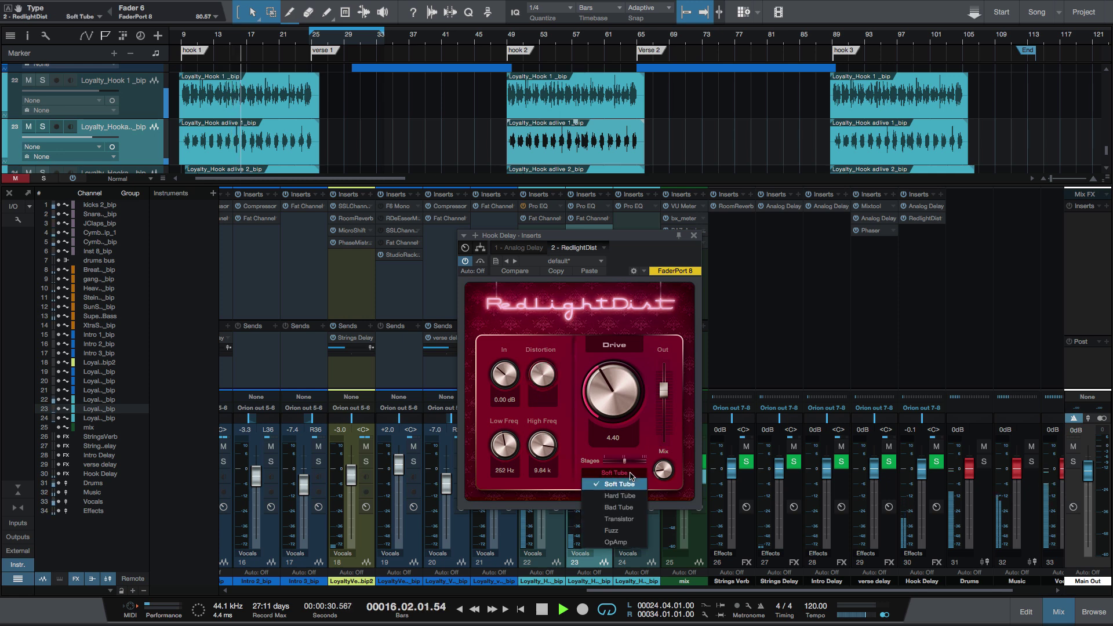
{"action": "left_click", "coordinate": [626, 507]}
{"action": "left_click_drag", "start_coordinate": [624, 461], "coordinate": [613, 424]}
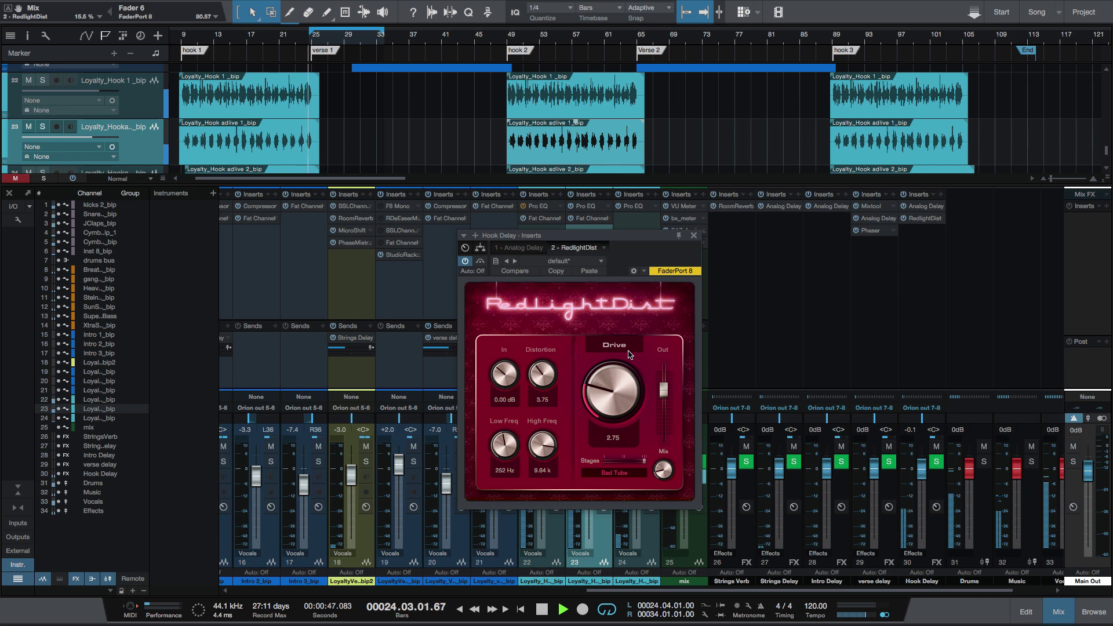
{"action": "key", "text": "space"}
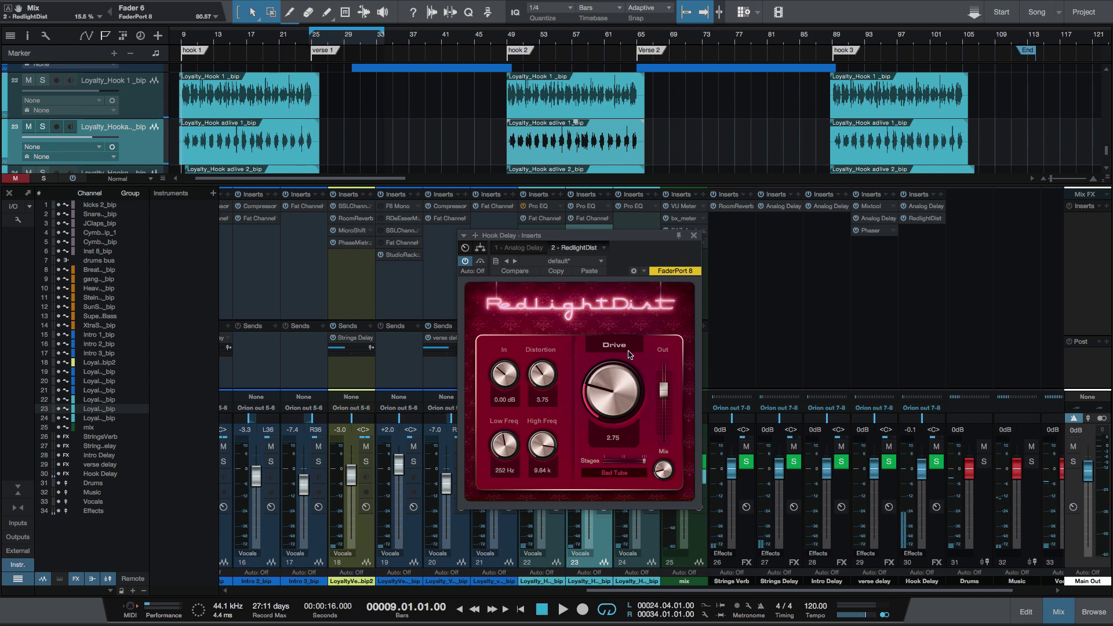